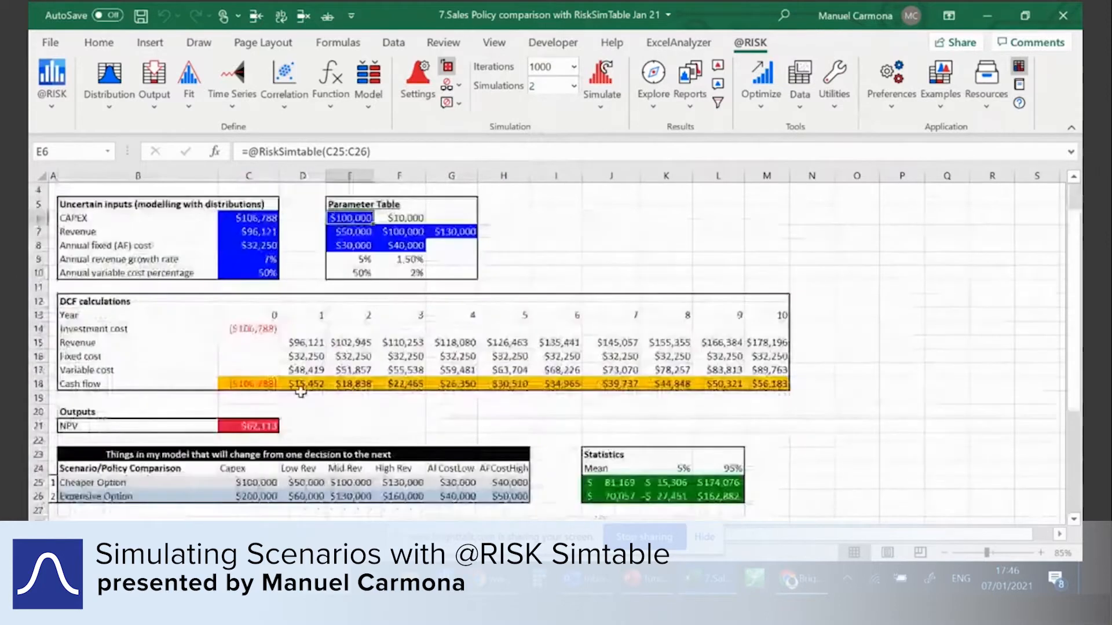
# Examine the Cheaper Option and Expensive Option rows of the scenario comparison table and the NPV output formula
pyautogui.click(66, 484)
pyautogui.moveTo(66, 484); pyautogui.dragTo(509, 484)
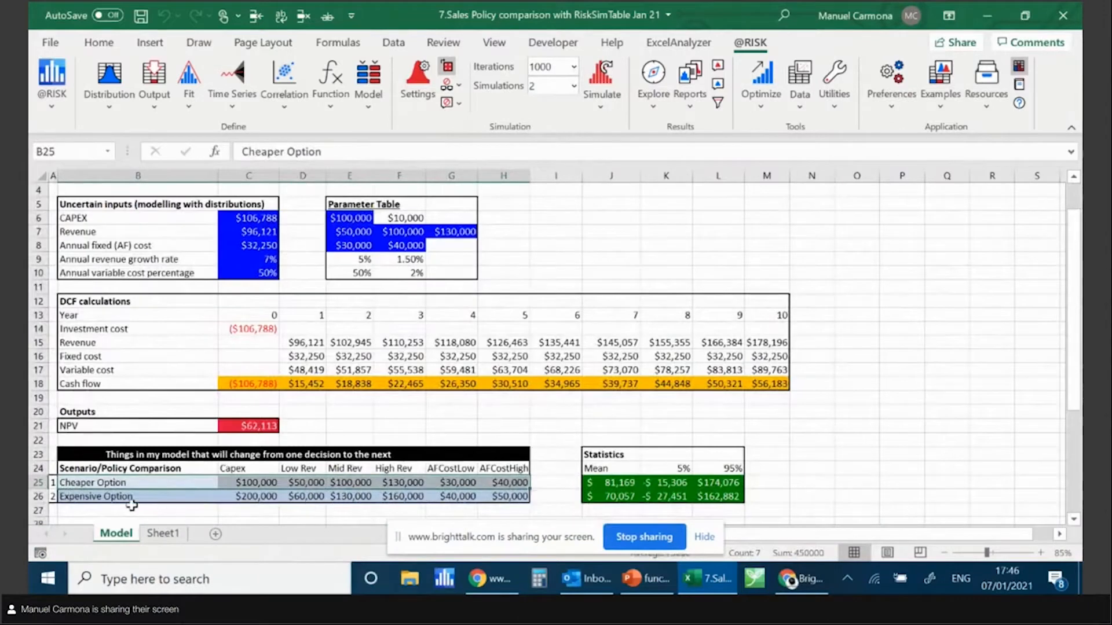
pyautogui.moveTo(98, 497); pyautogui.dragTo(521, 500)
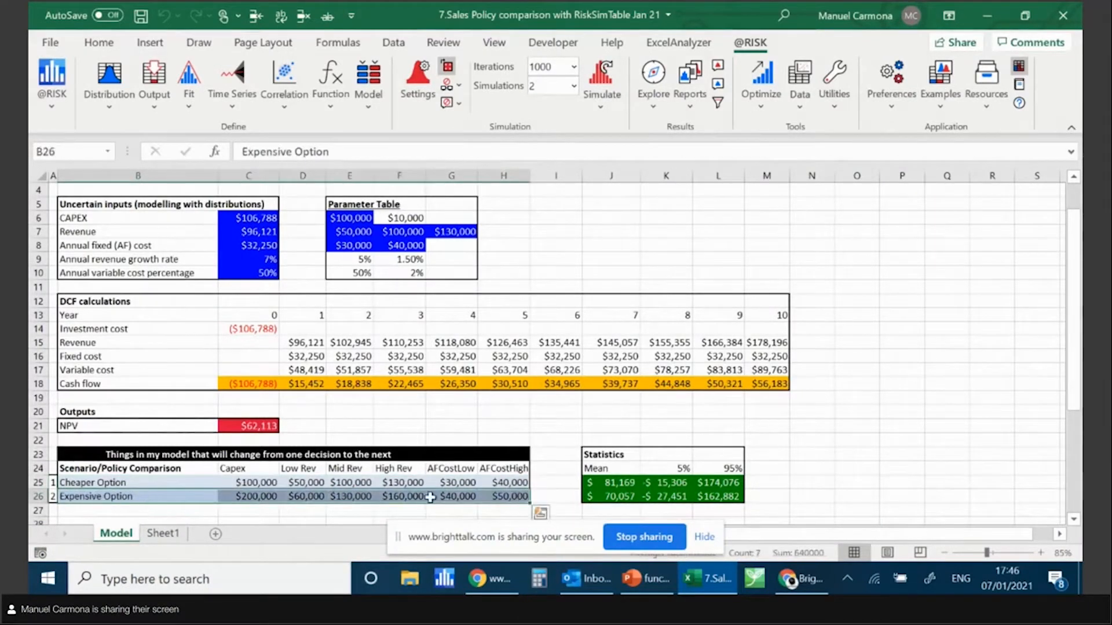
pyautogui.scroll(1, 535, 423)
pyautogui.click(255, 476)
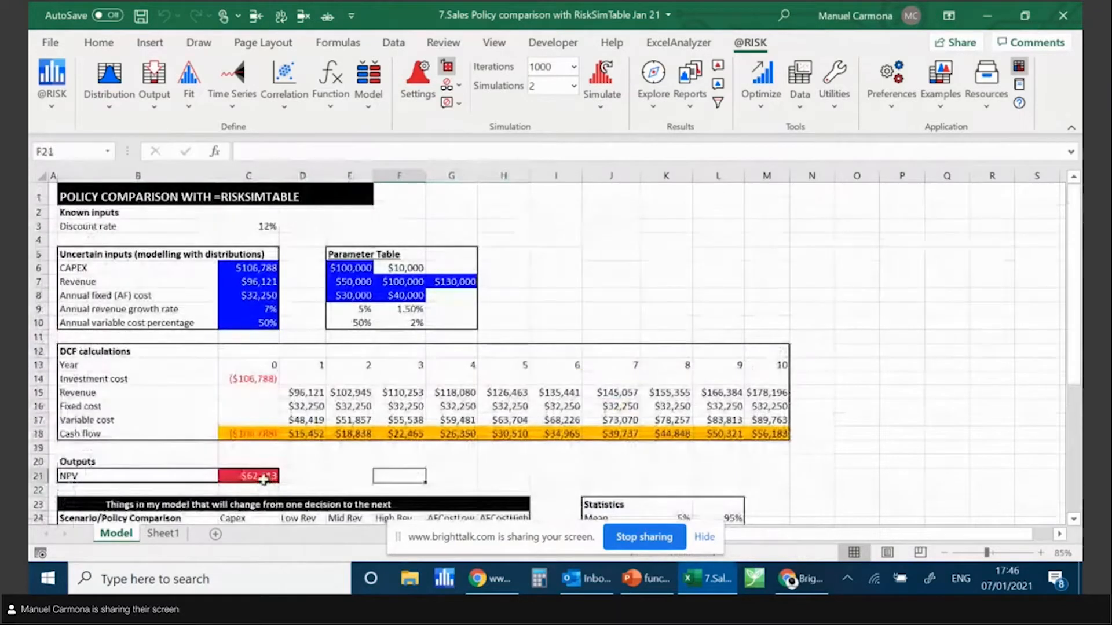
pyautogui.scroll(-1, 302, 457)
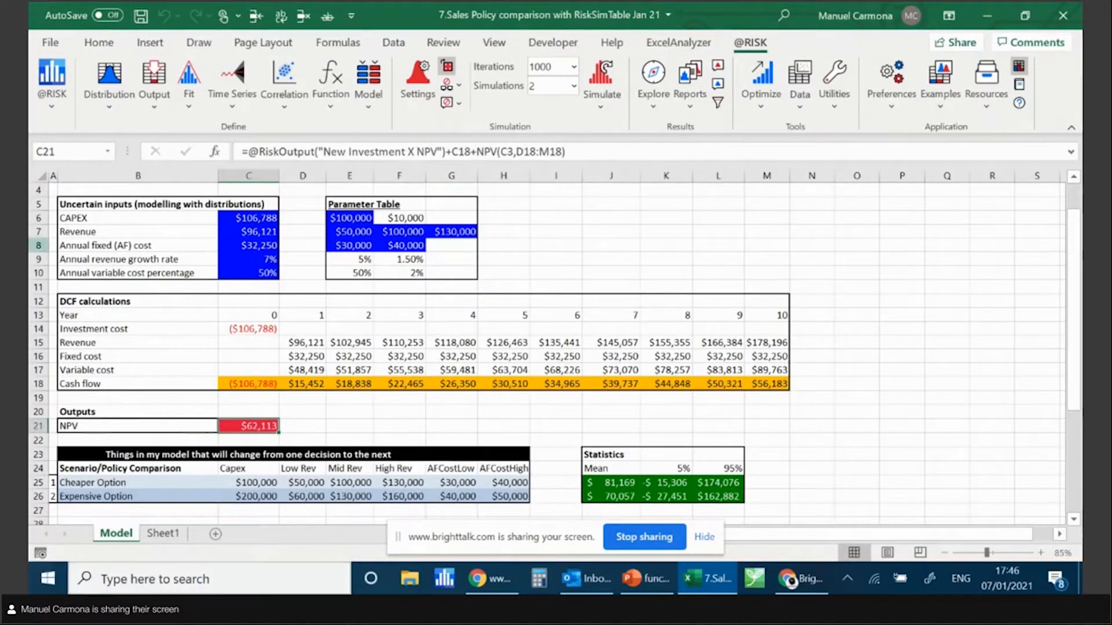
pyautogui.scroll(1, 273, 221)
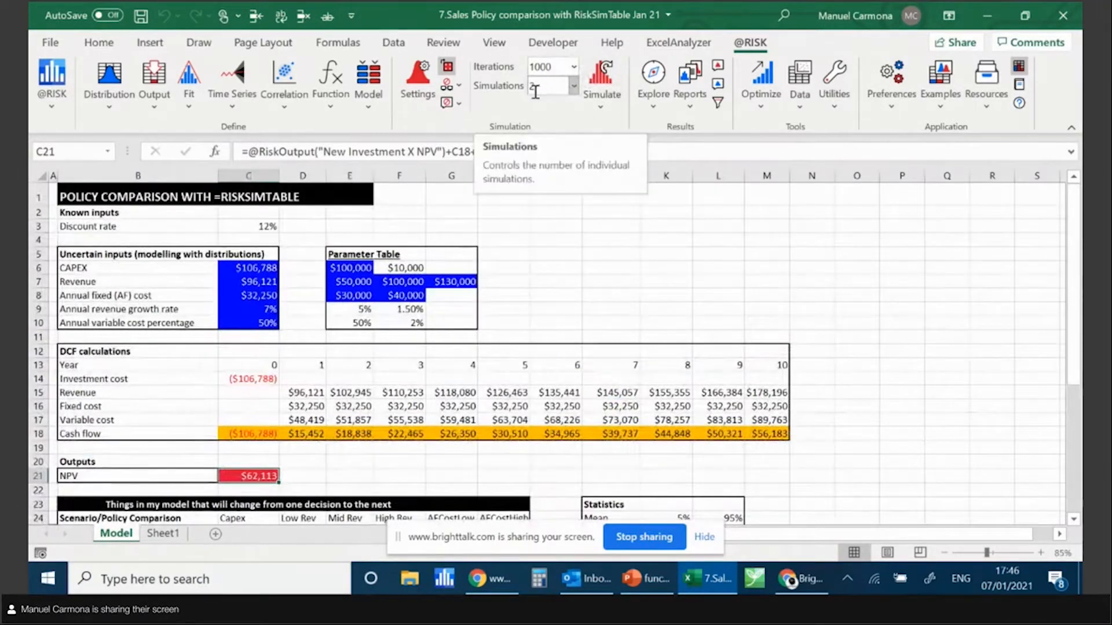
pyautogui.scroll(-1, 528, 214)
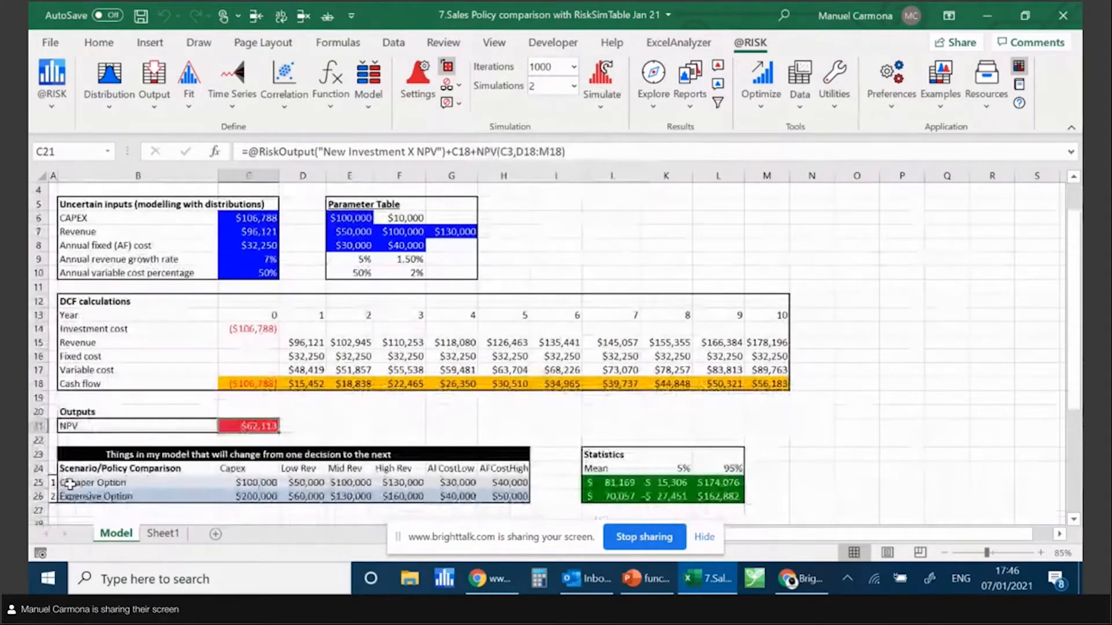
pyautogui.moveTo(70, 484); pyautogui.dragTo(510, 484)
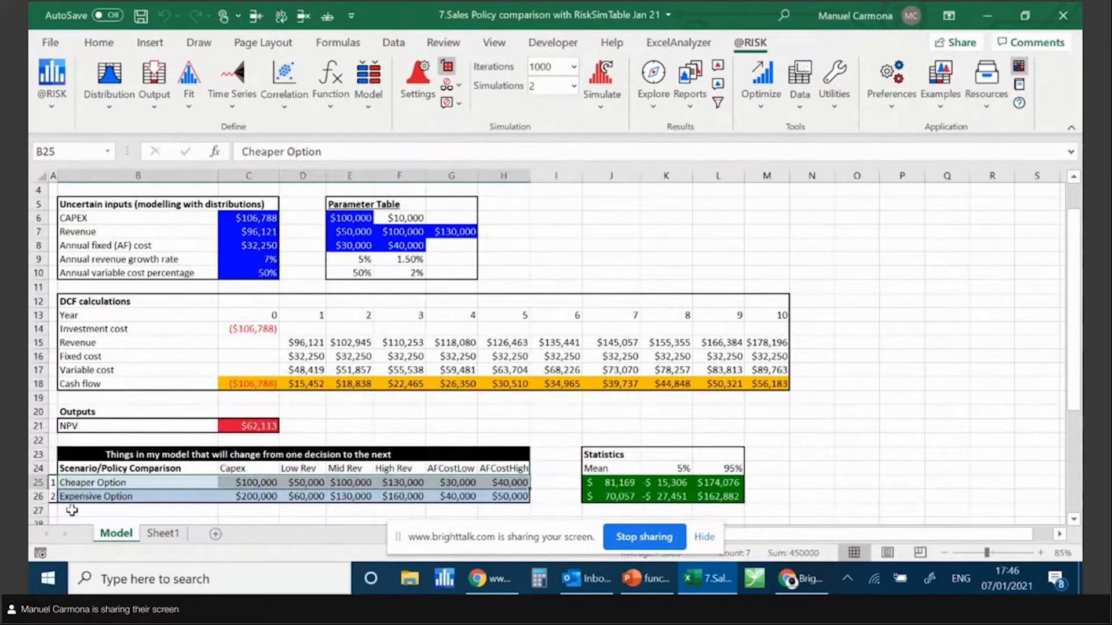
# Set the number of simulations to 2, select the NPV output cell and run the simulation
pyautogui.click(574, 86)
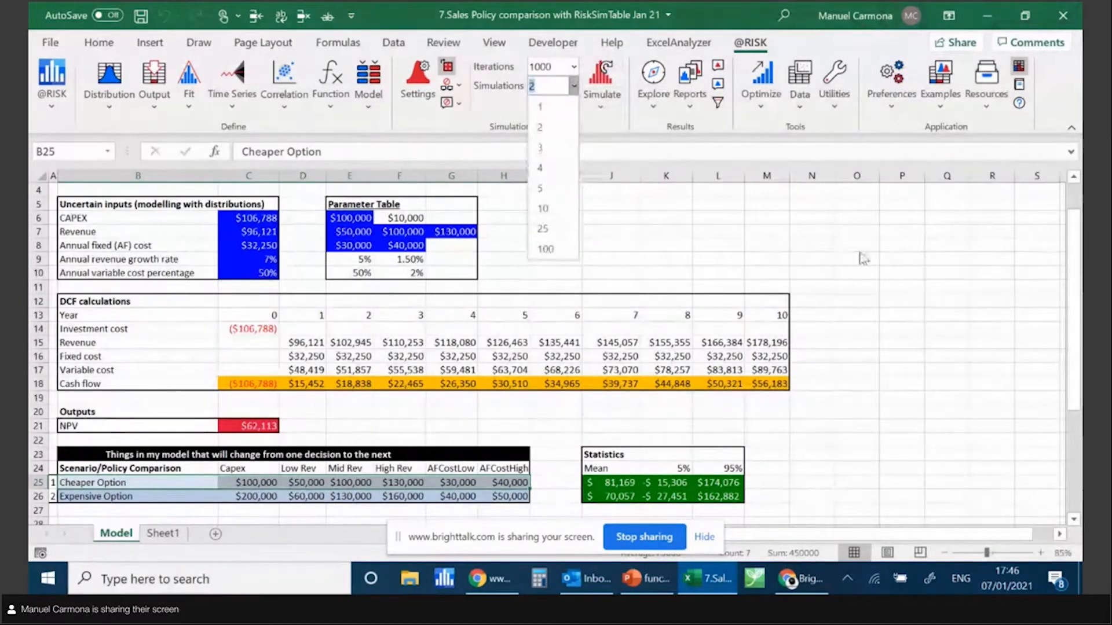
pyautogui.click(563, 128)
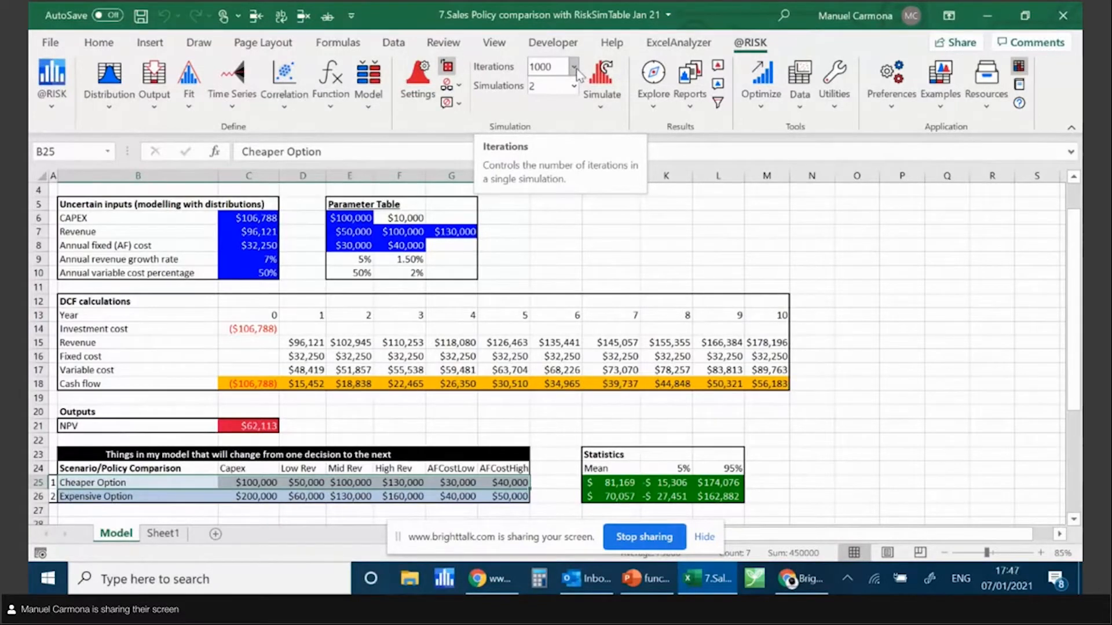
pyautogui.click(235, 426)
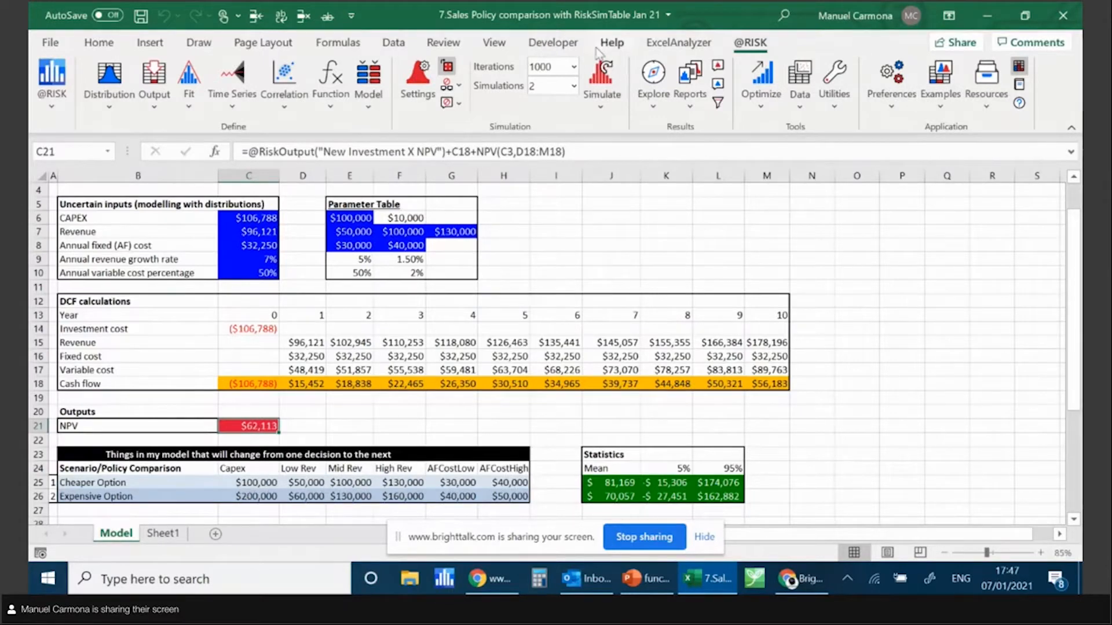
pyautogui.click(605, 70)
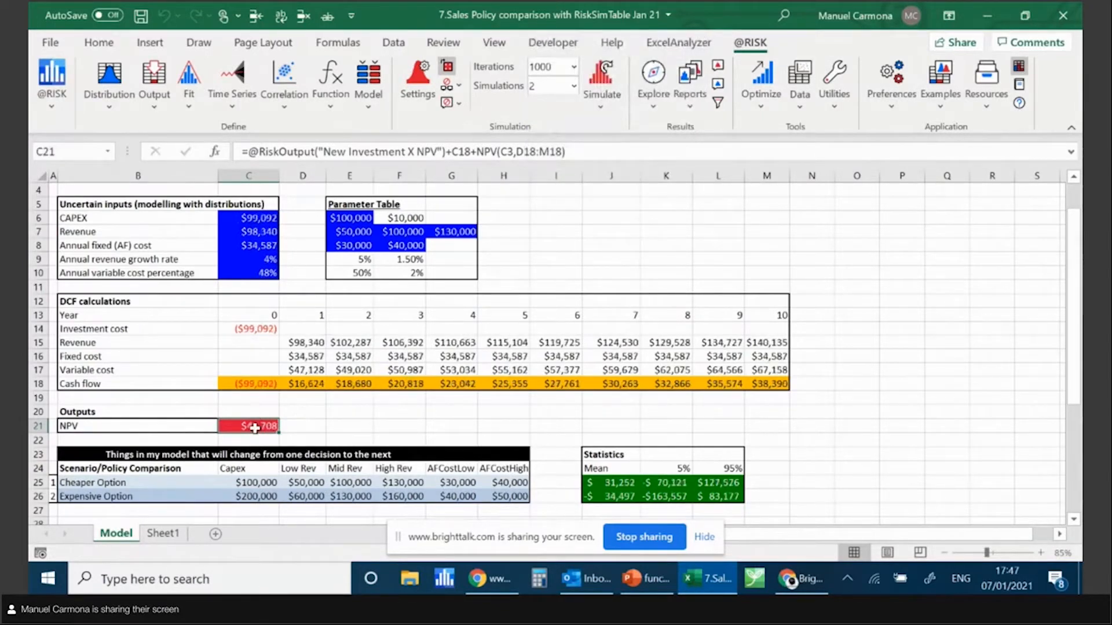
# Browse the simulation results of the NPV output, checking the Cheaper Option distribution graph
pyautogui.click(657, 99)
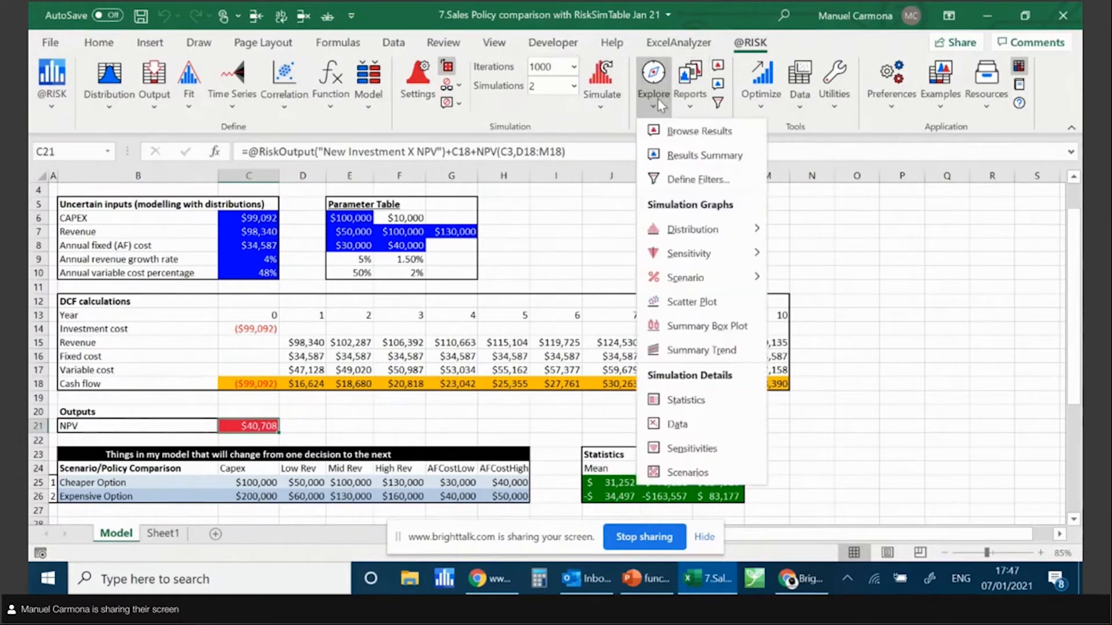
pyautogui.click(681, 131)
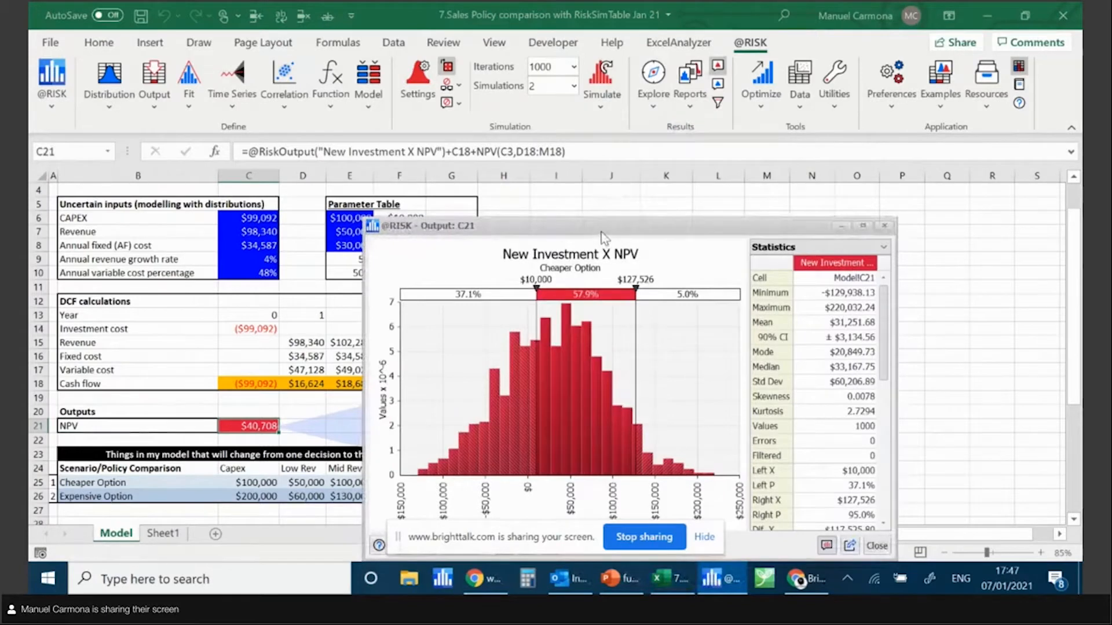
pyautogui.moveTo(601, 231); pyautogui.dragTo(566, 56)
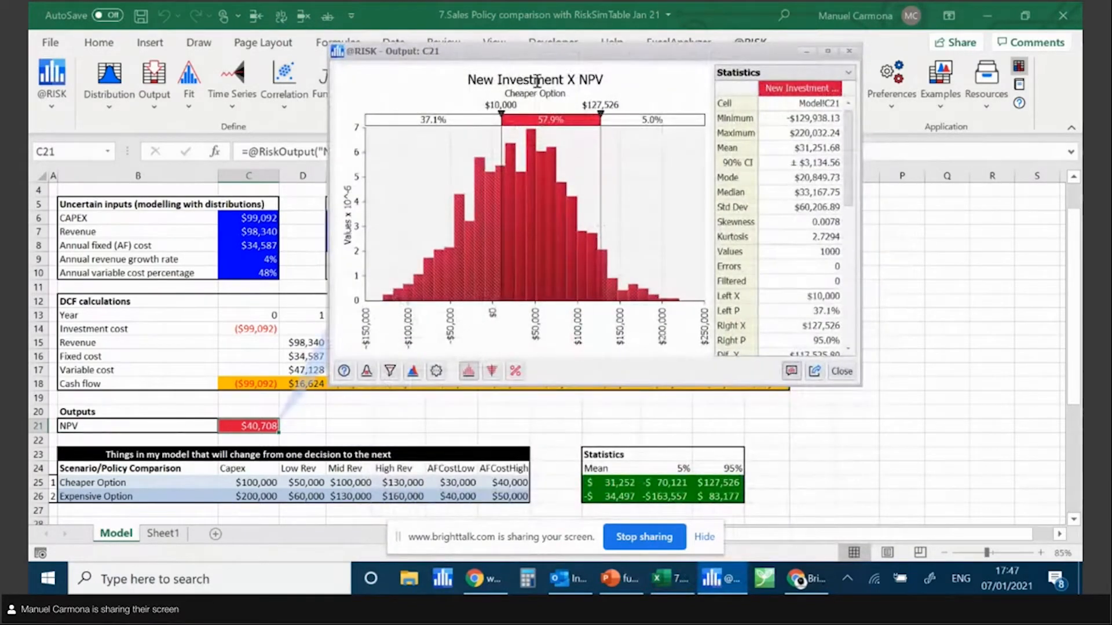
pyautogui.doubleClick(549, 95)
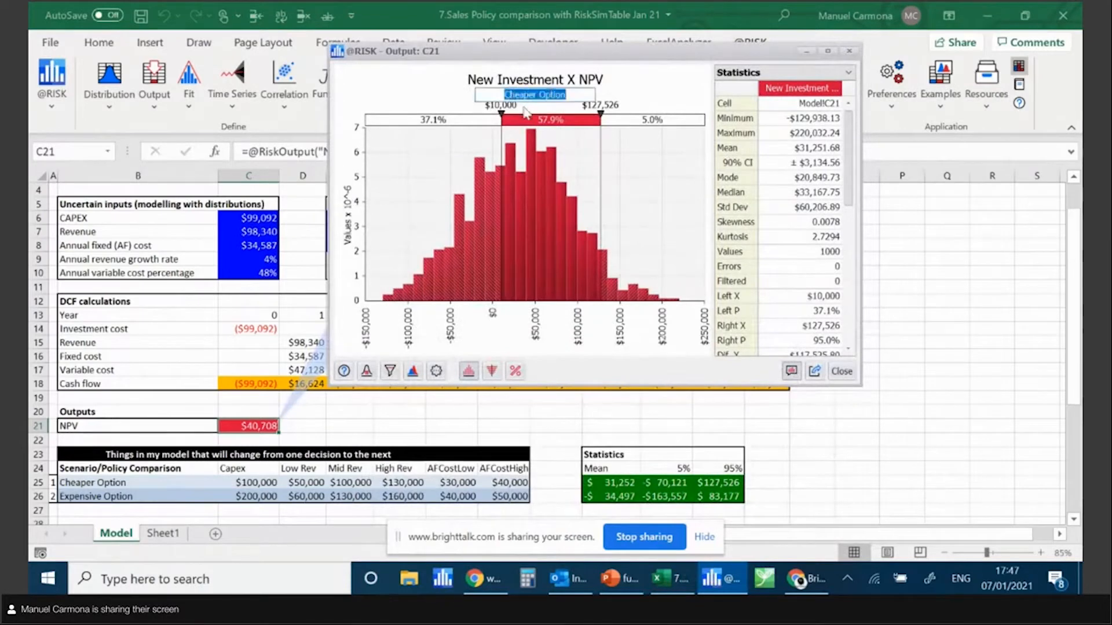
pyautogui.press('Escape')
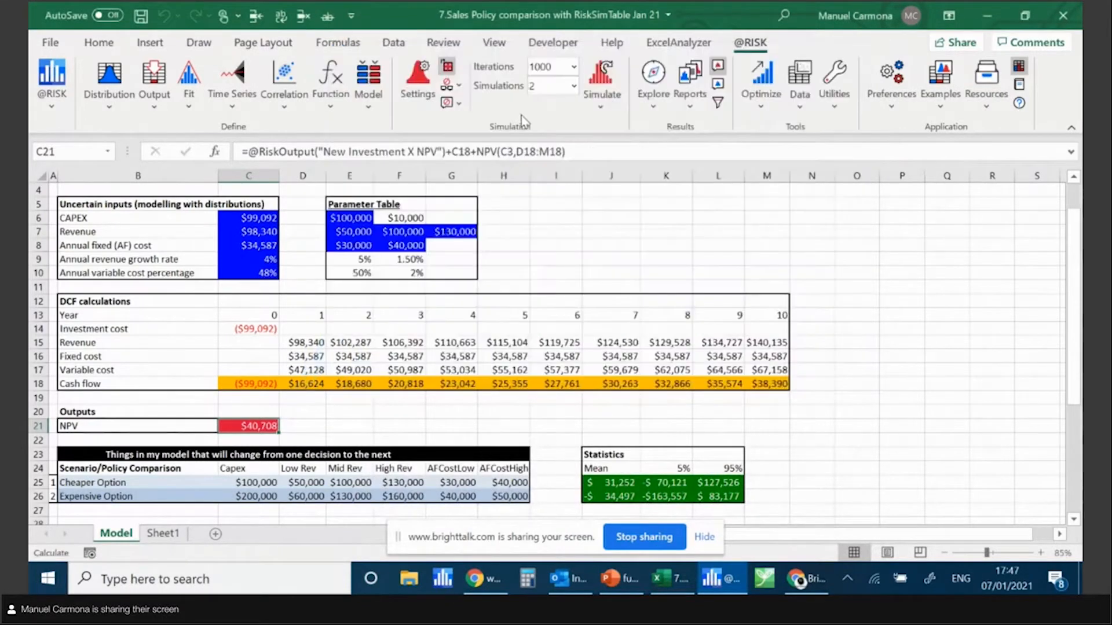
# In the NPV results graph, move the left delimiter to -$2,500 and switch the displayed simulation to Expensive Option
pyautogui.click(654, 93)
pyautogui.click(638, 173)
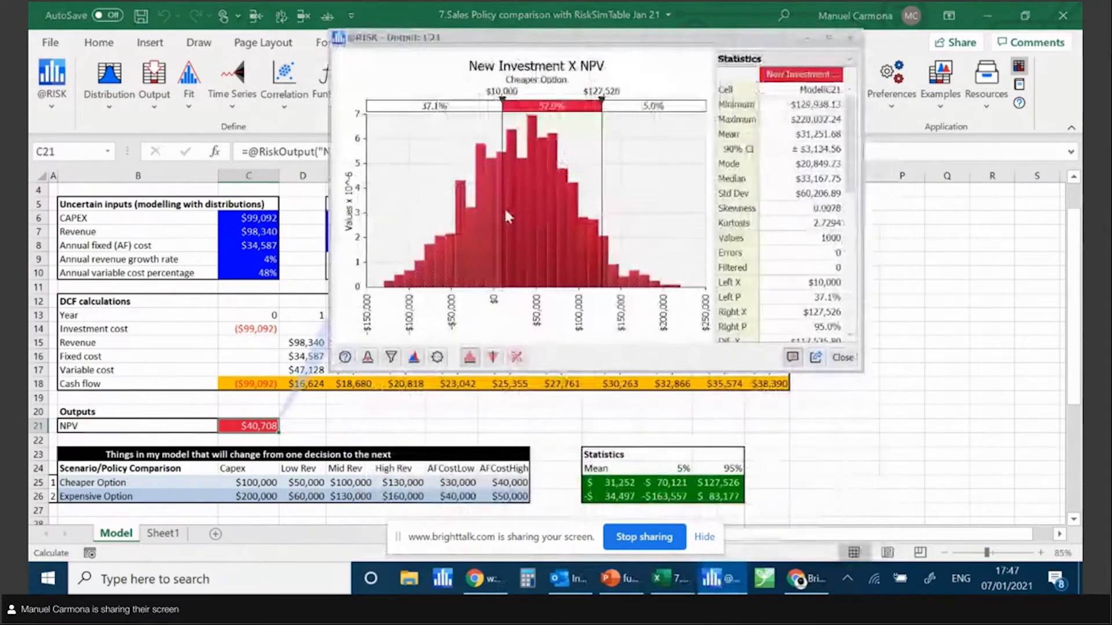
pyautogui.moveTo(502, 207); pyautogui.dragTo(491, 201)
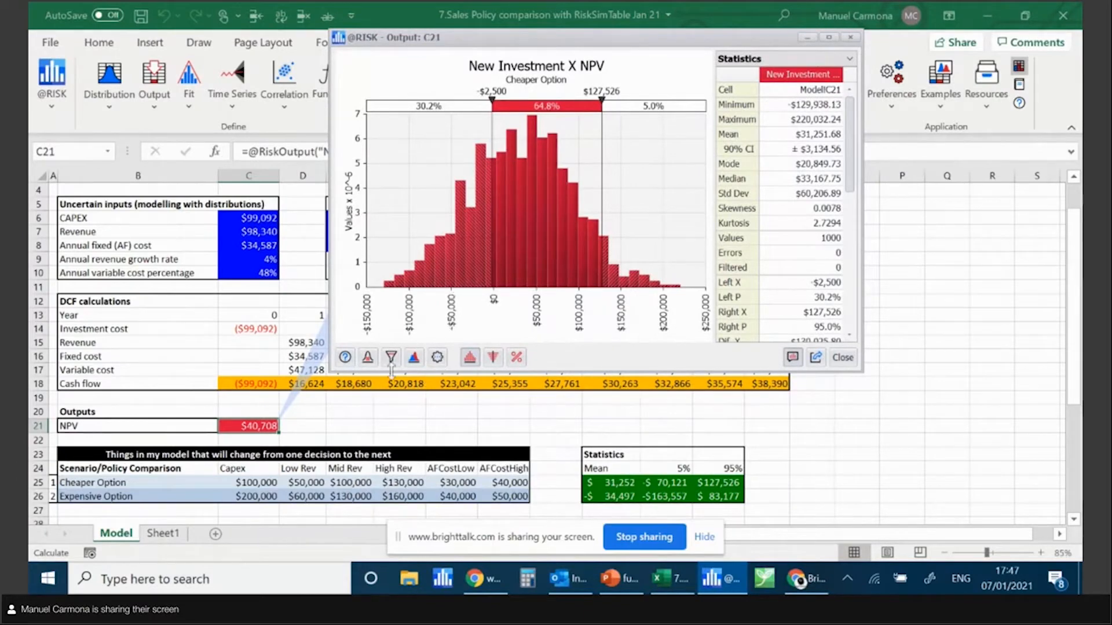
pyautogui.click(368, 359)
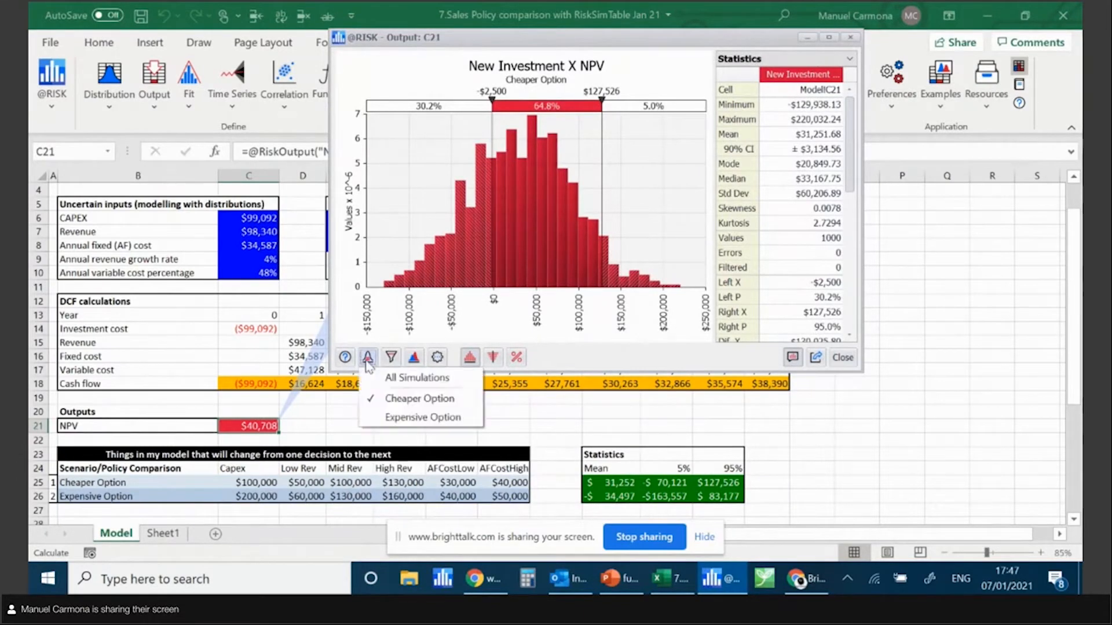
pyautogui.click(406, 423)
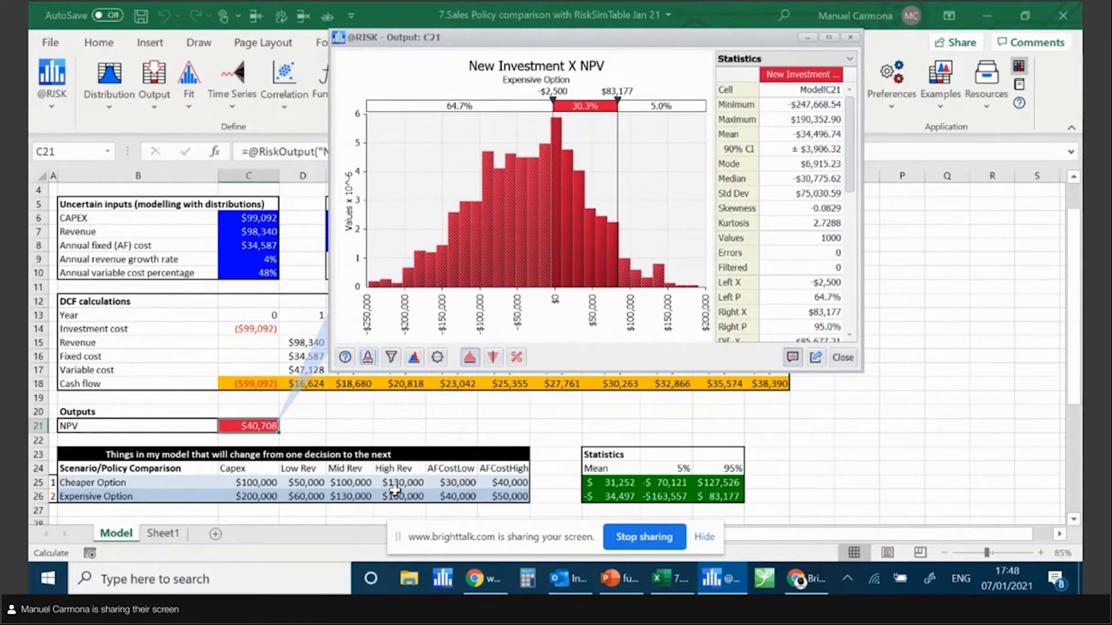
pyautogui.click(413, 358)
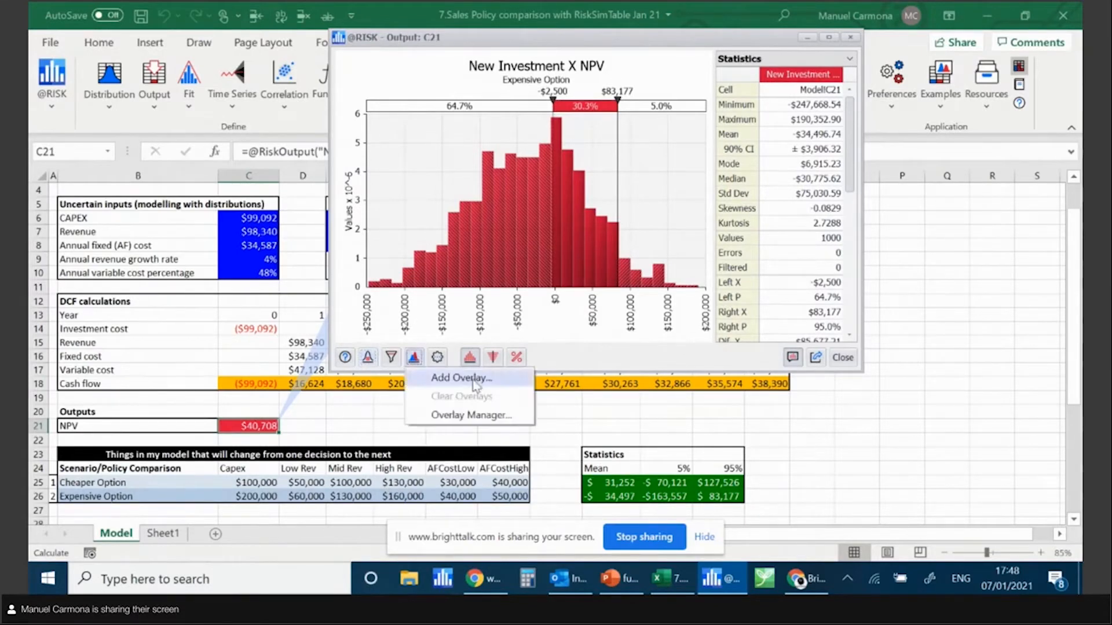
pyautogui.click(474, 380)
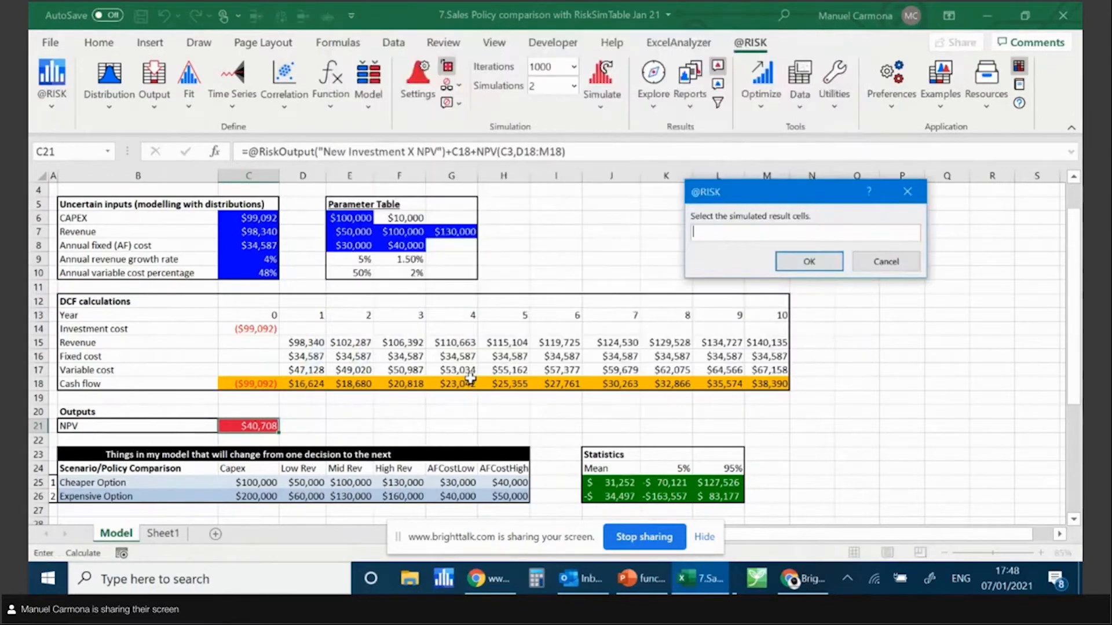
pyautogui.press('Escape')
# Display All Simulations together in the NPV results graph and enlarge the graph window
pyautogui.click(368, 357)
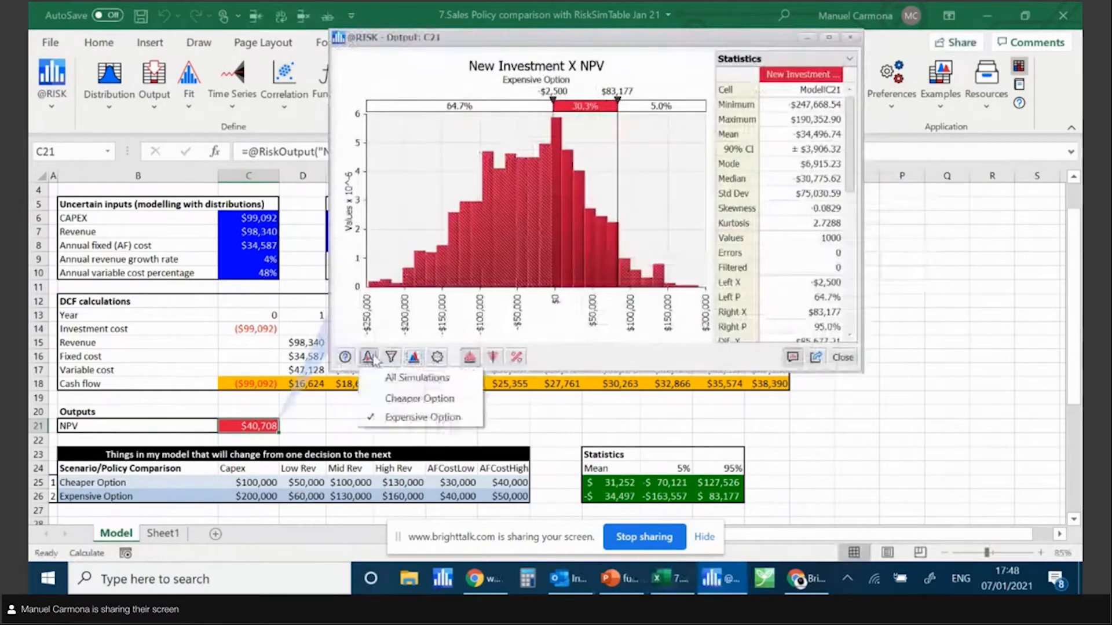
pyautogui.click(423, 378)
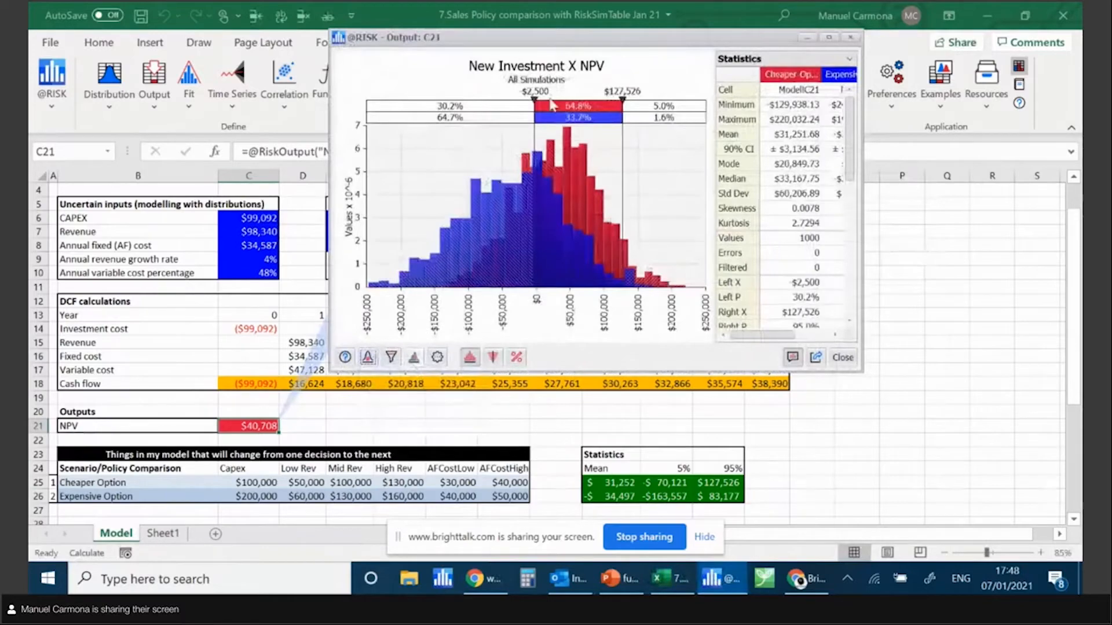
pyautogui.moveTo(383, 41); pyautogui.dragTo(79, 55)
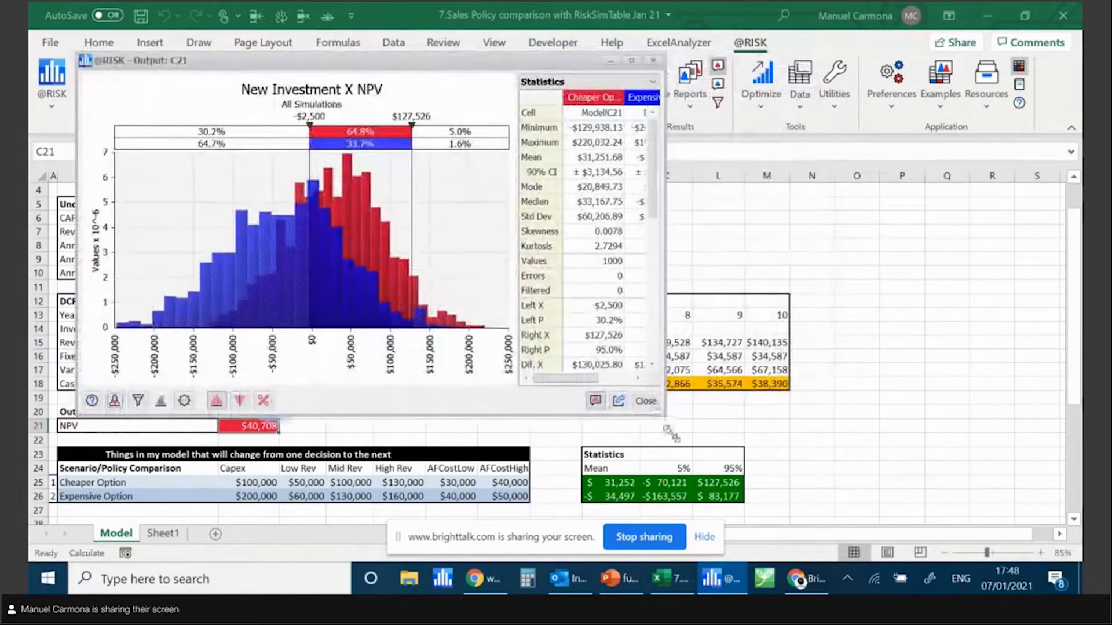
pyautogui.moveTo(660, 427); pyautogui.dragTo(925, 524)
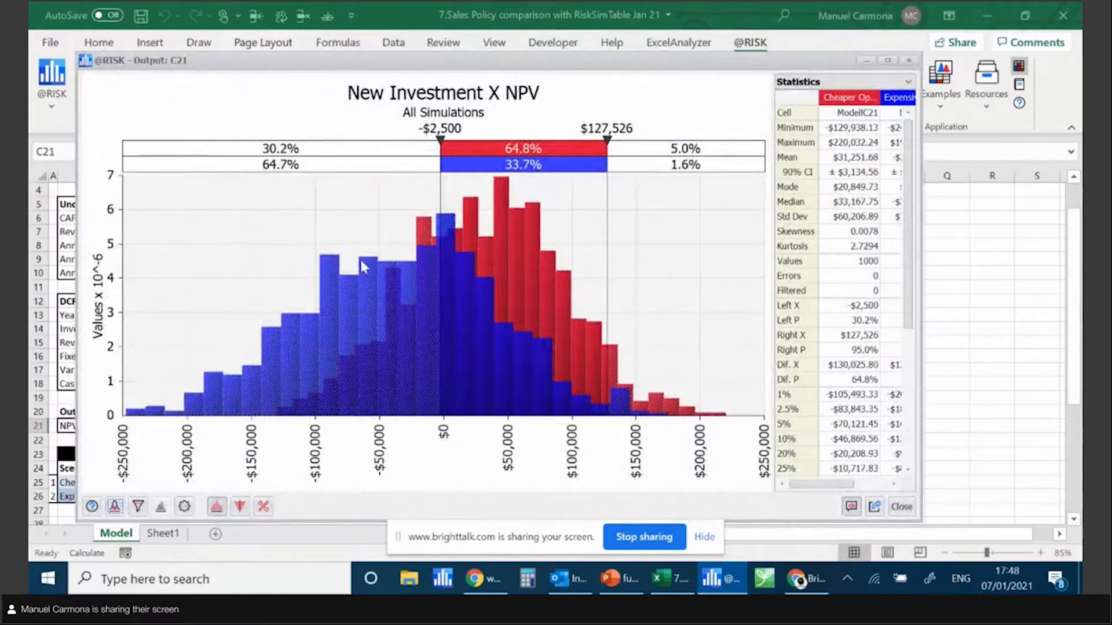
# Move the left delimiter of the all-simulations NPV graph to $0 to compare loss probabilities, and close the graph window
pyautogui.moveTo(437, 261); pyautogui.dragTo(443, 263)
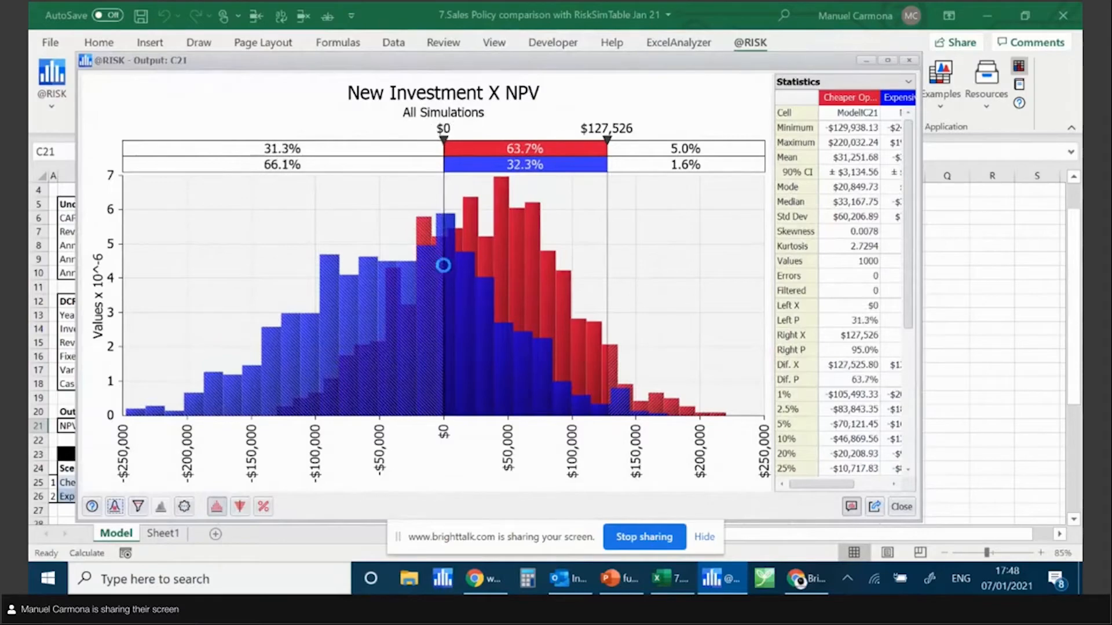
pyautogui.moveTo(502, 69); pyautogui.dragTo(638, 93)
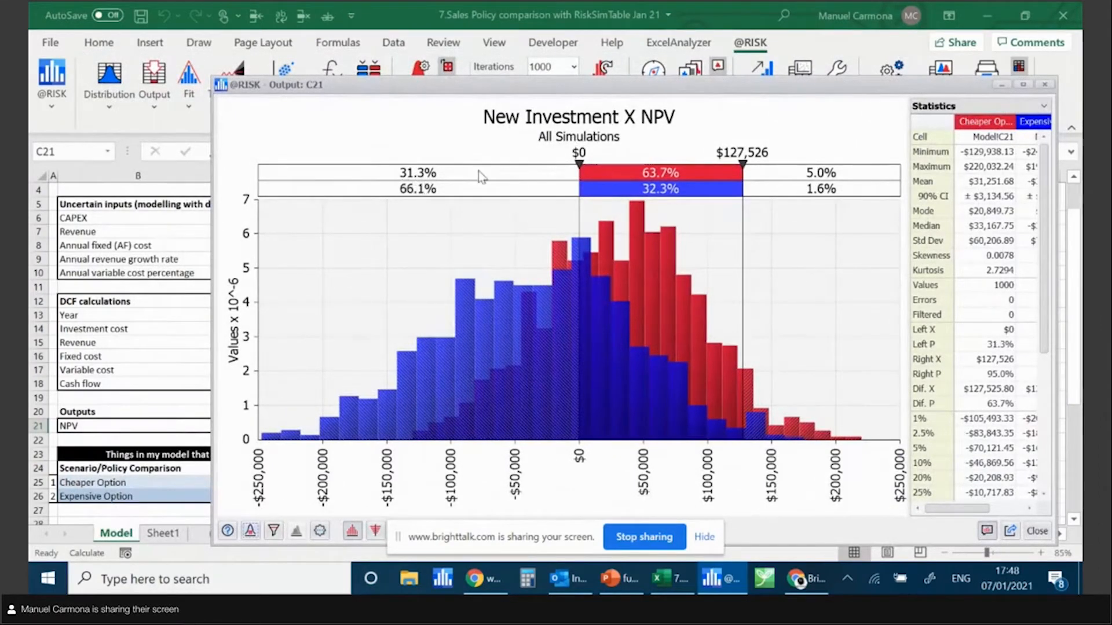
pyautogui.moveTo(582, 90); pyautogui.dragTo(390, 55)
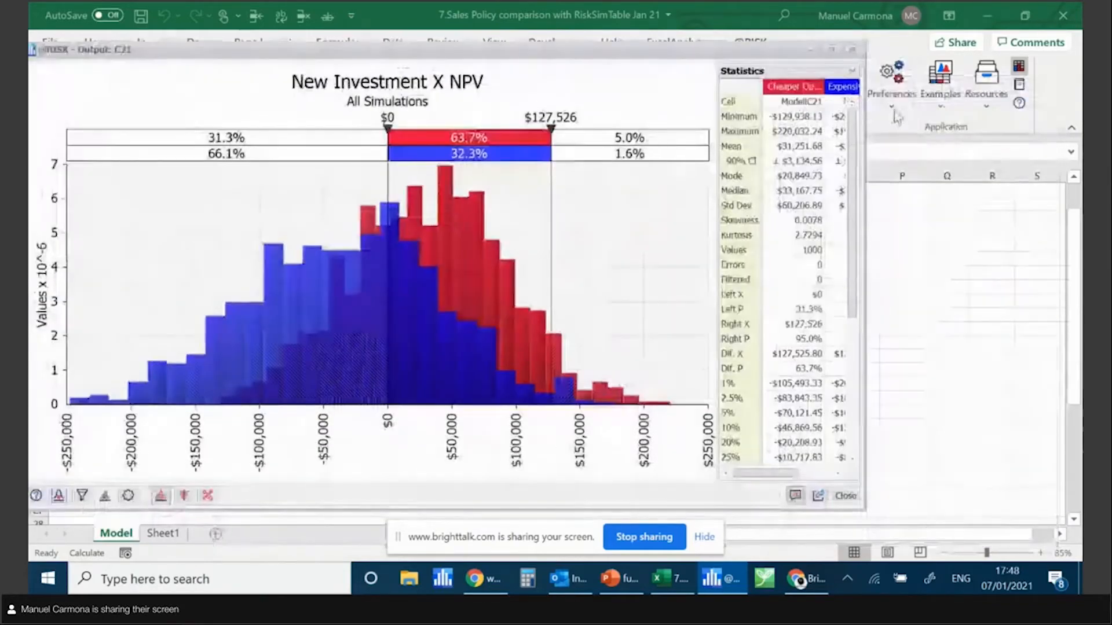
pyautogui.click(853, 50)
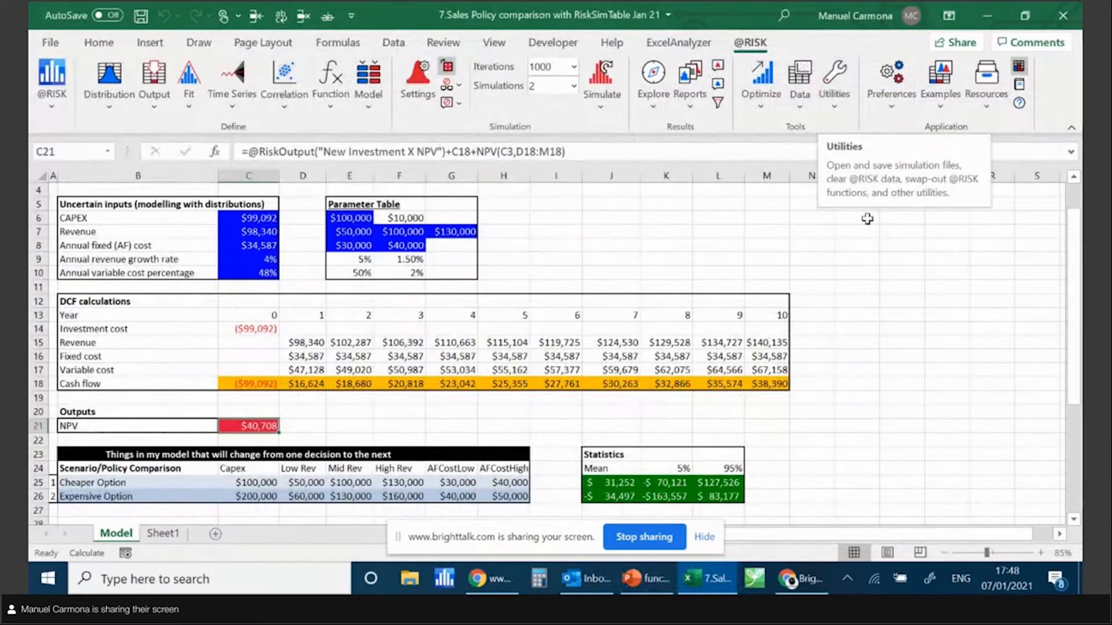
pyautogui.click(574, 88)
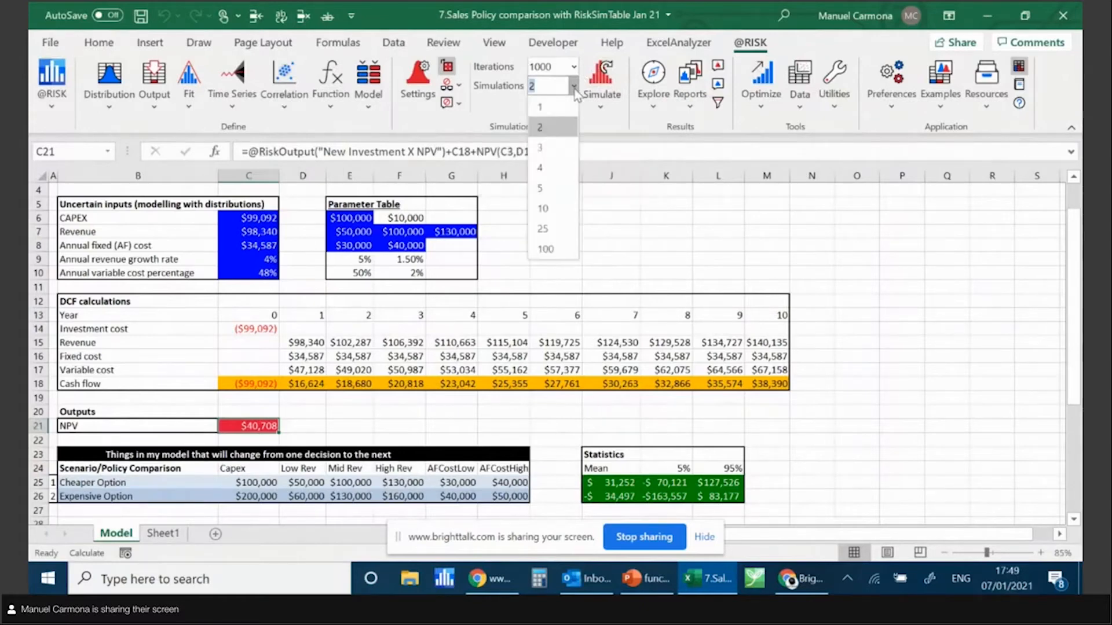
pyautogui.click(574, 88)
pyautogui.click(575, 88)
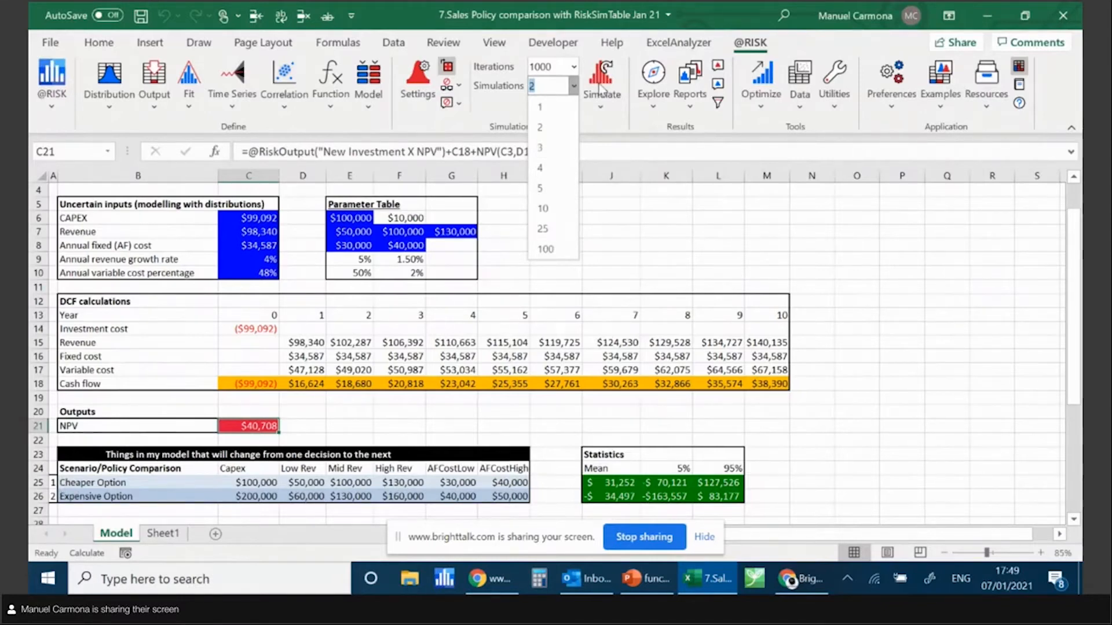
pyautogui.click(574, 91)
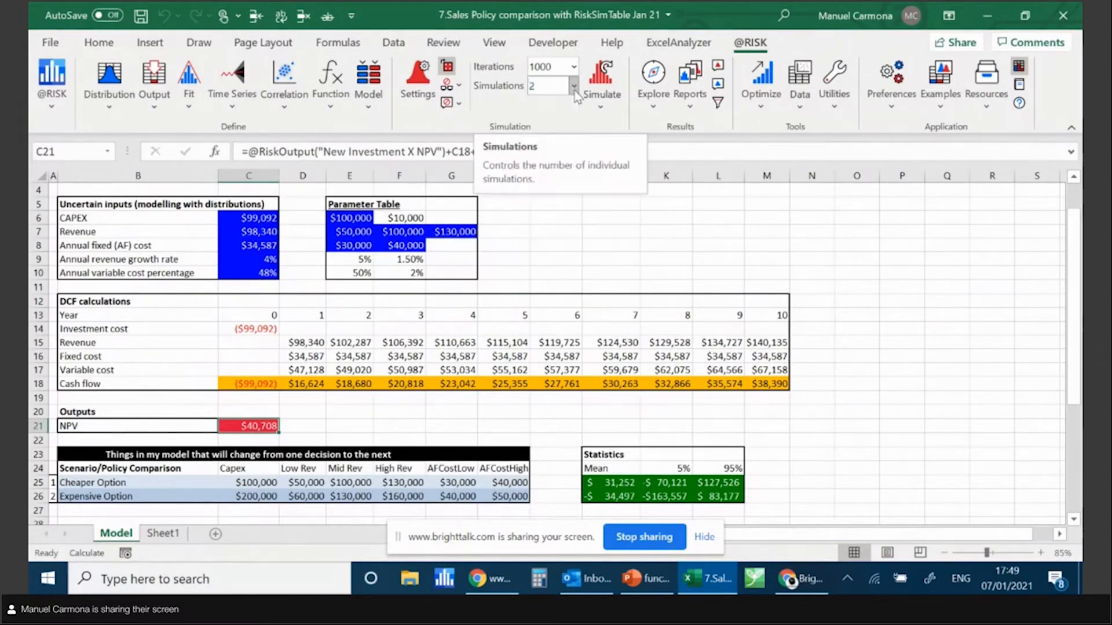
pyautogui.click(575, 68)
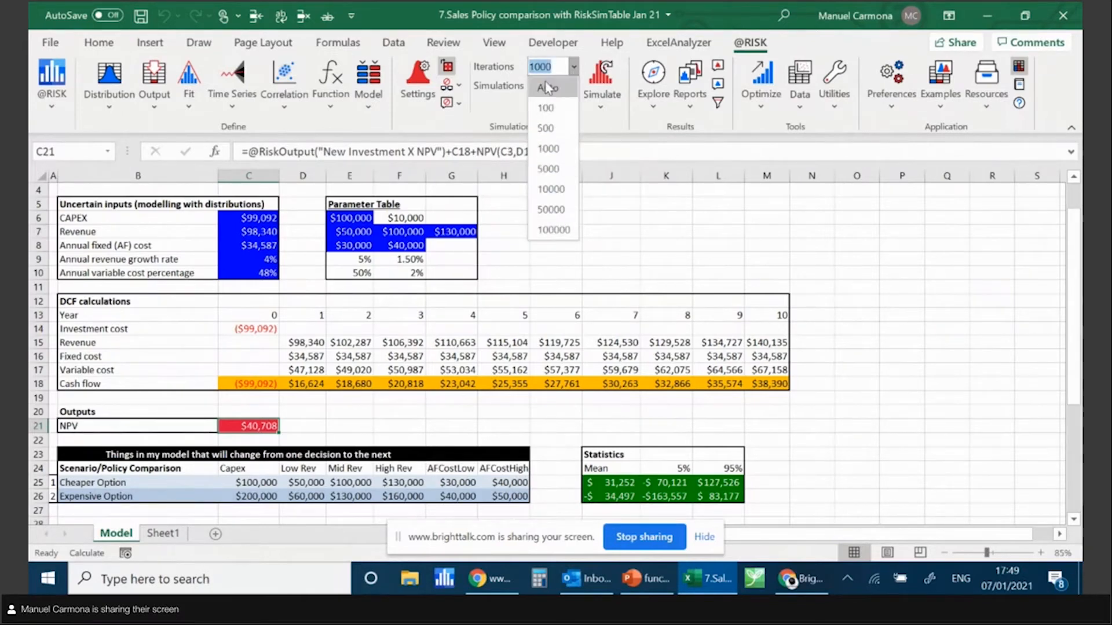
pyautogui.moveTo(556, 68); pyautogui.dragTo(524, 69)
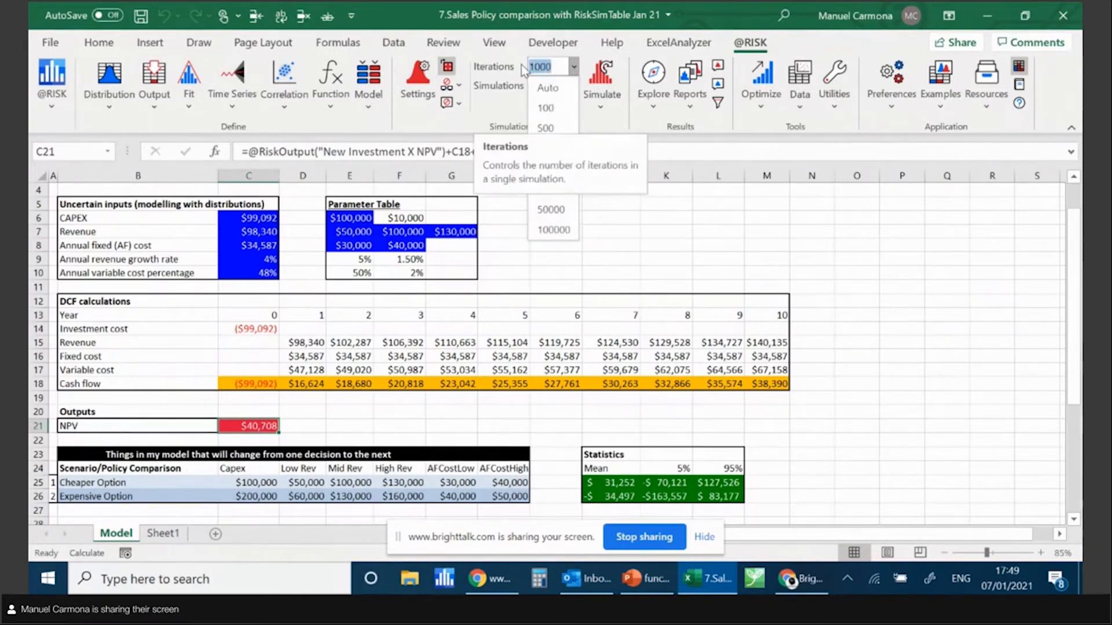
# Set the number of simulation iterations to 3444, and switch it to Auto
pyautogui.write('3444')
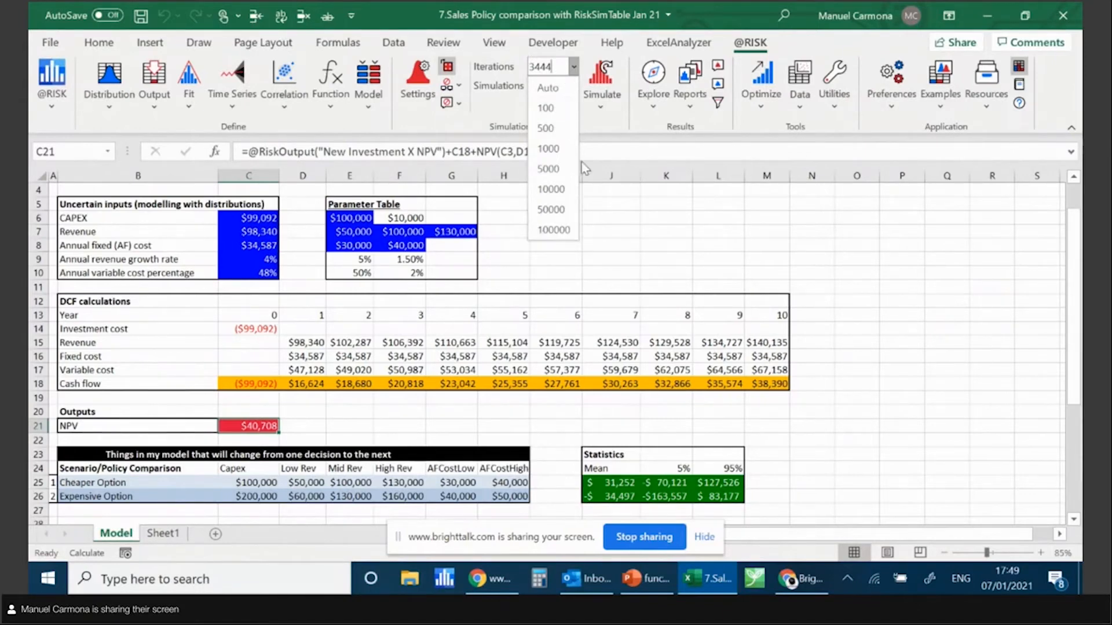
pyautogui.click(577, 71)
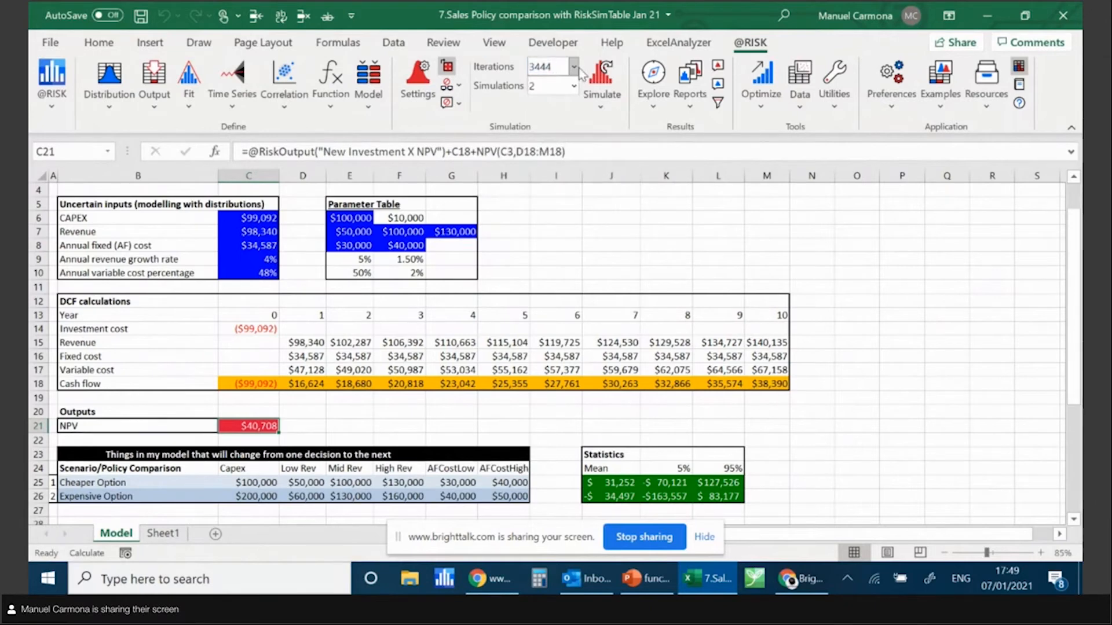
pyautogui.click(574, 67)
pyautogui.click(543, 94)
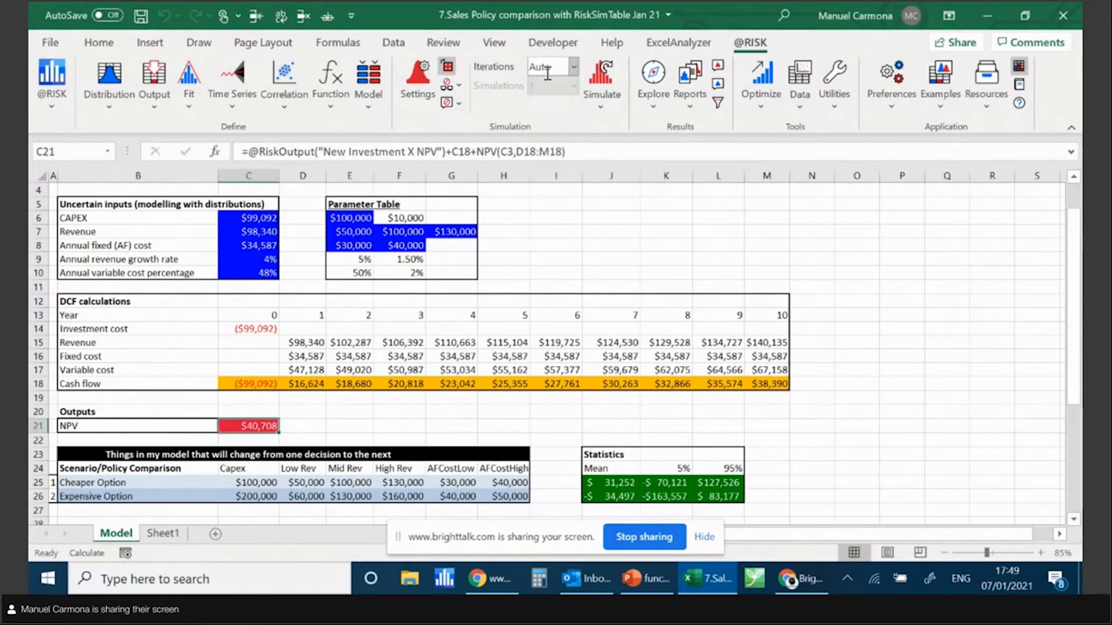
# Examine the convergence options in the simulation settings and close them without making changes
pyautogui.click(416, 97)
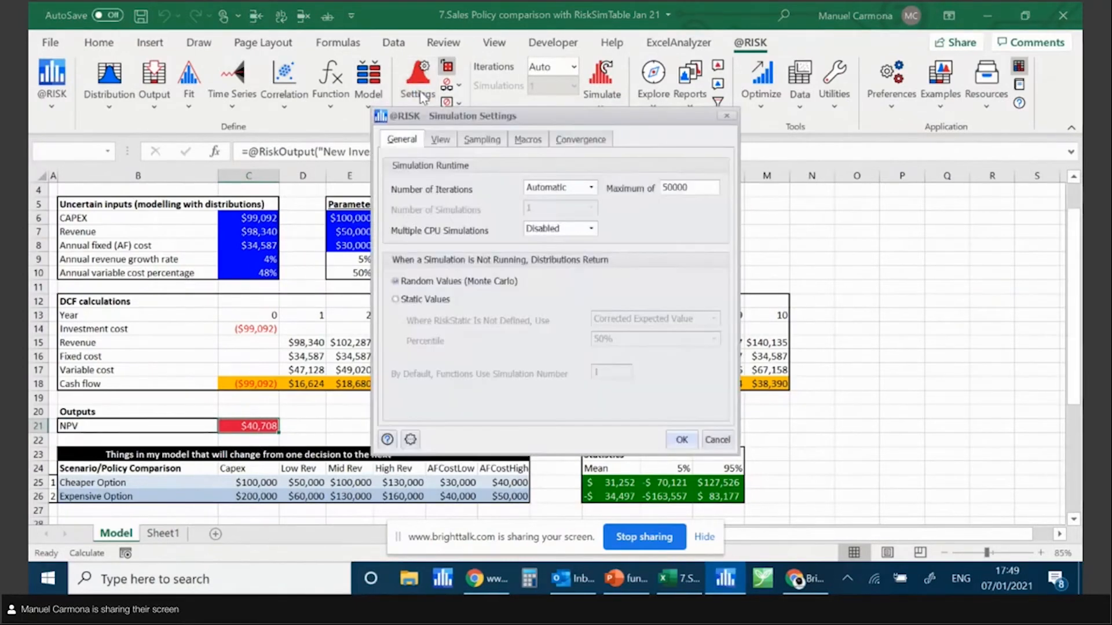
pyautogui.click(581, 140)
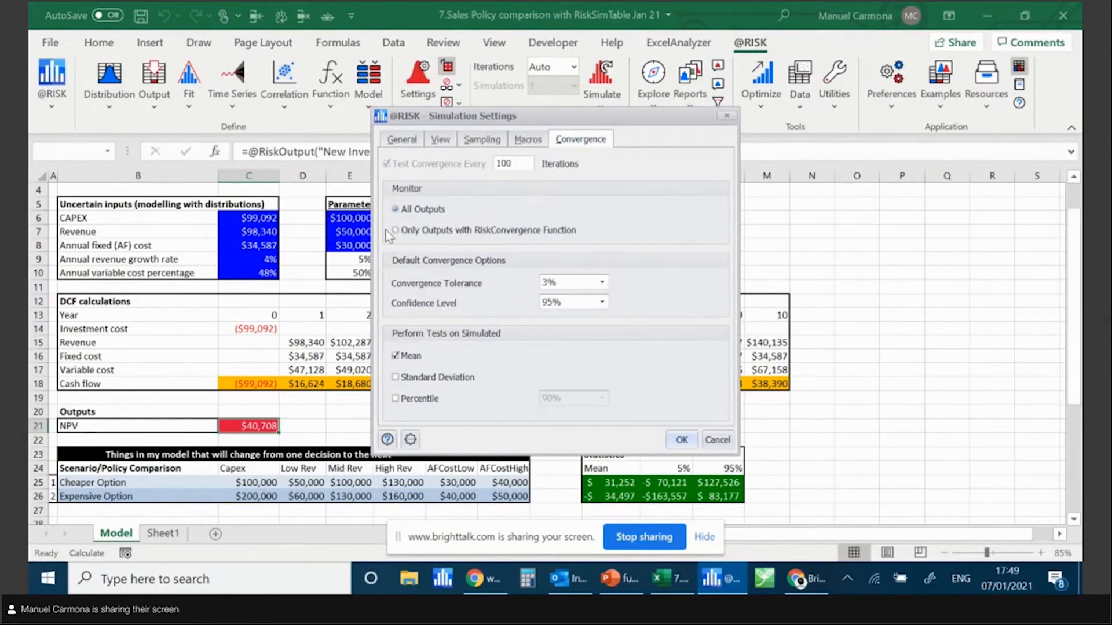
pyautogui.click(725, 440)
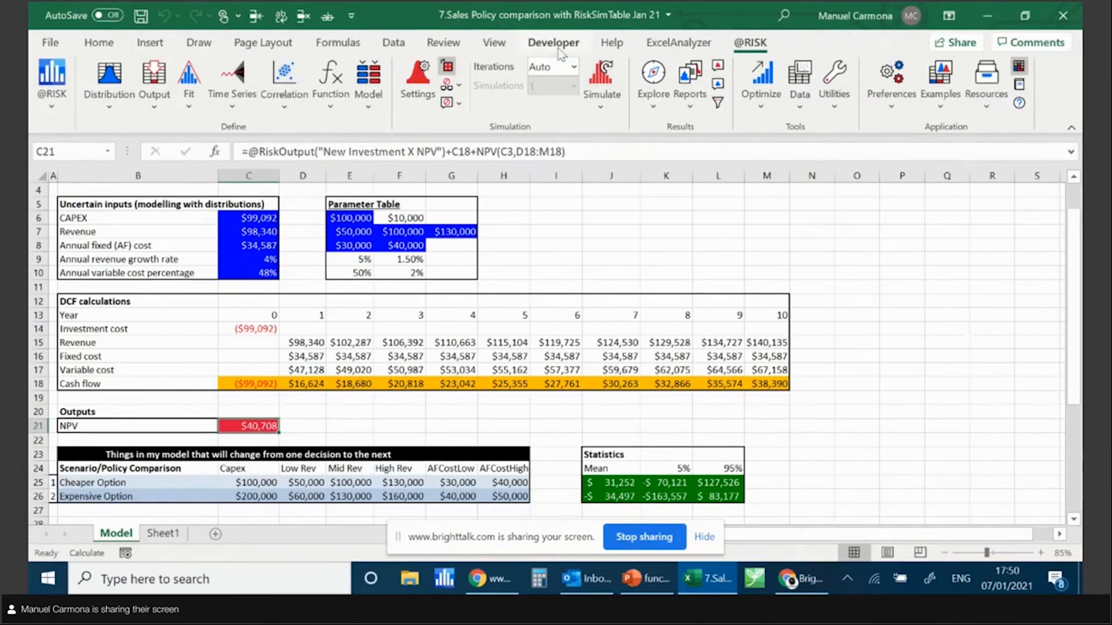
# Try 10000 iterations, and set the number of iterations back to 1000
pyautogui.click(572, 67)
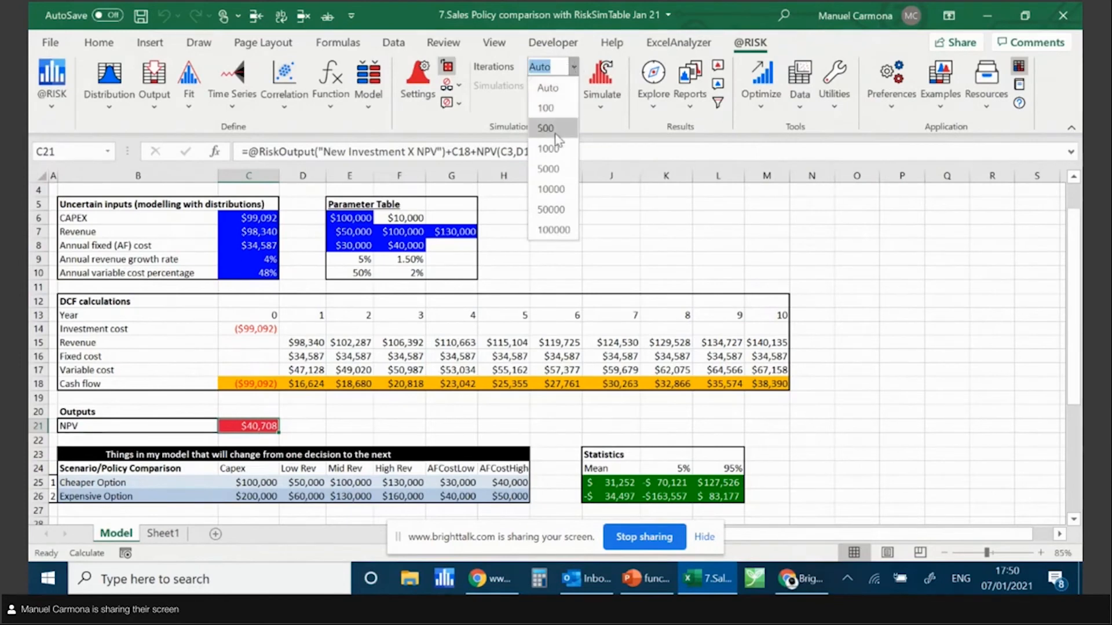
pyautogui.click(557, 189)
pyautogui.click(574, 67)
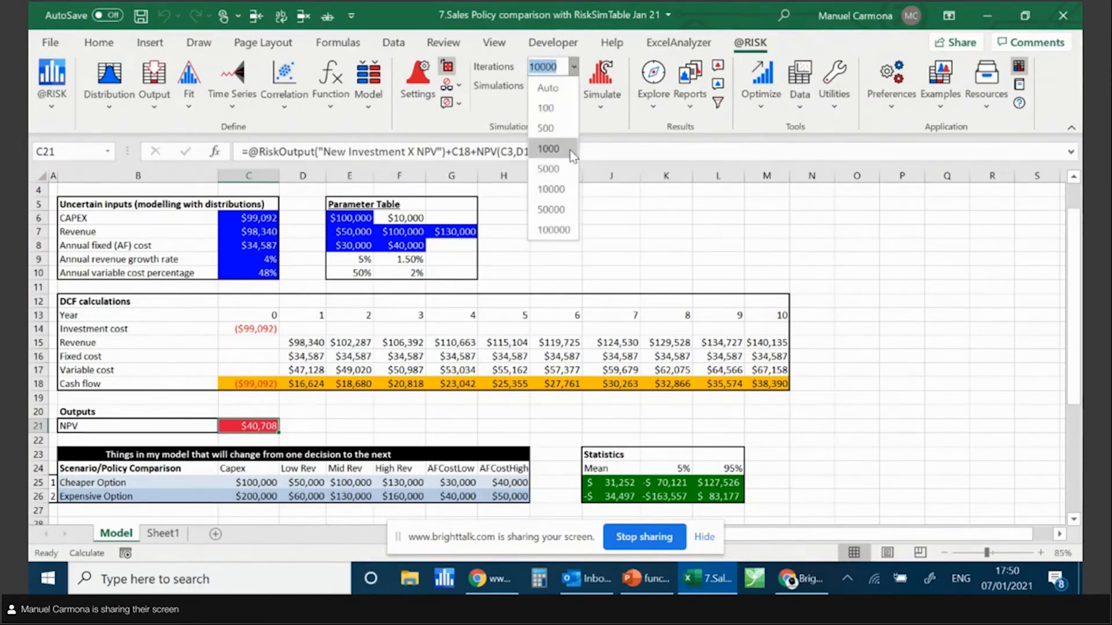
pyautogui.click(572, 154)
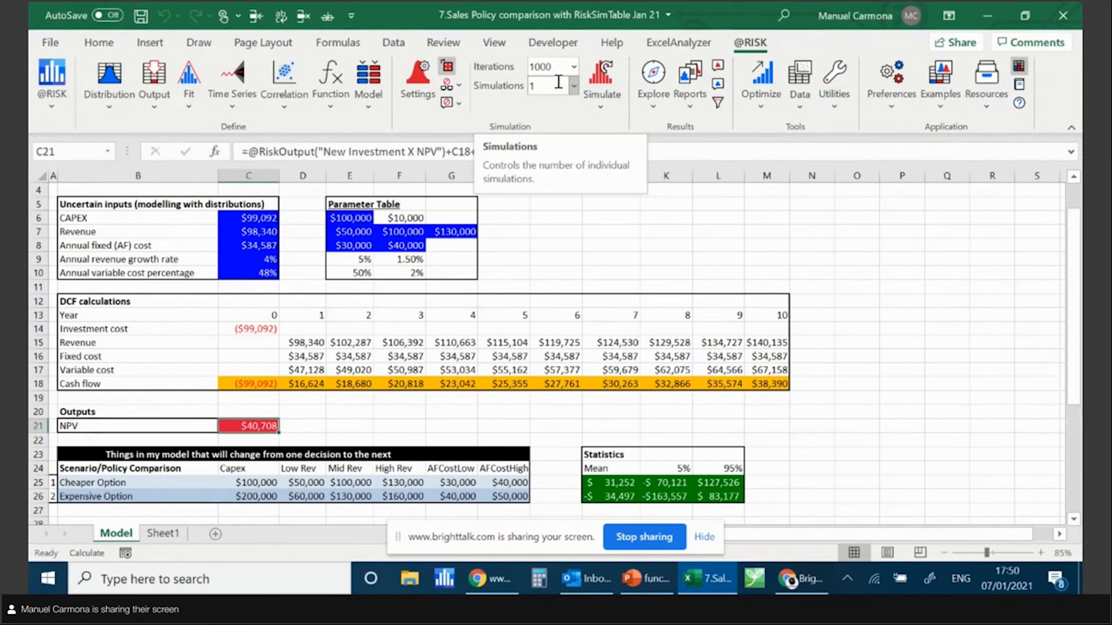
pyautogui.click(261, 385)
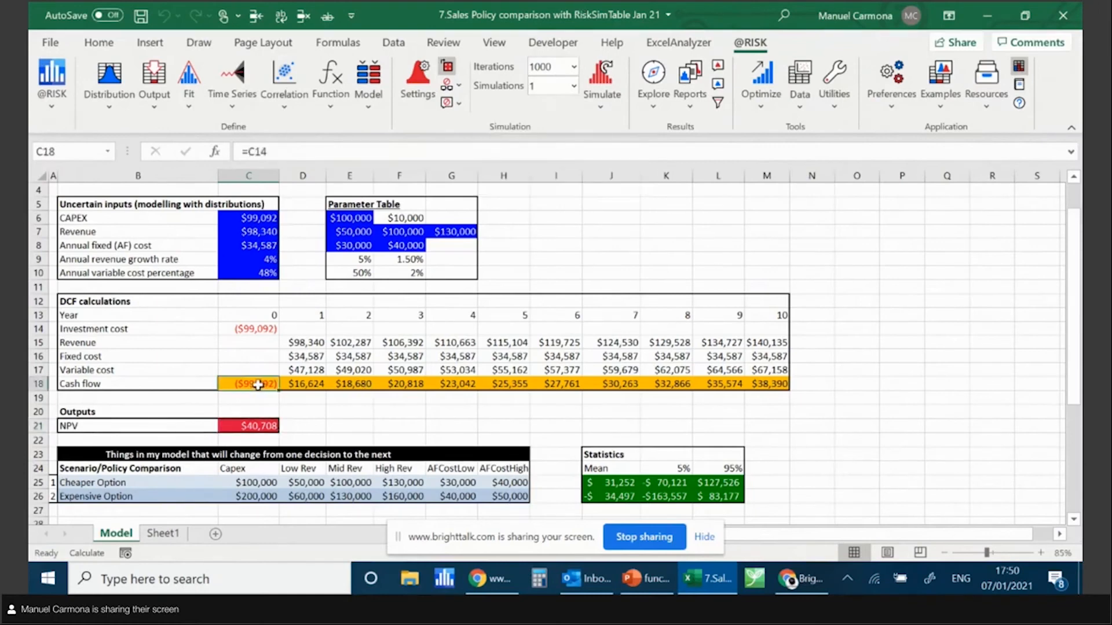
pyautogui.moveTo(258, 385); pyautogui.dragTo(767, 384)
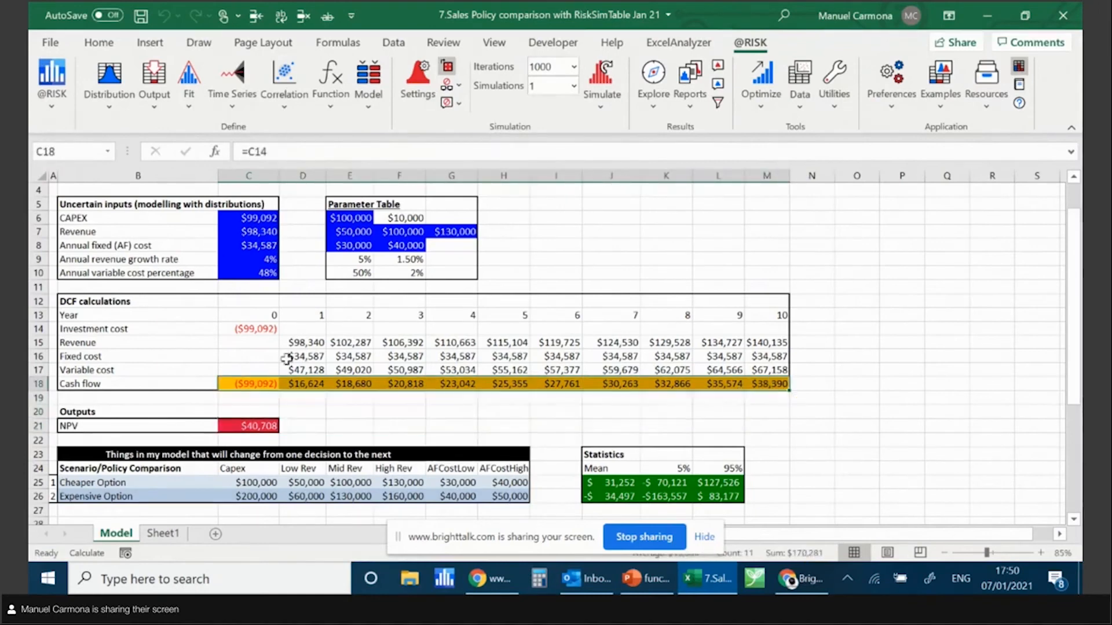
pyautogui.click(243, 384)
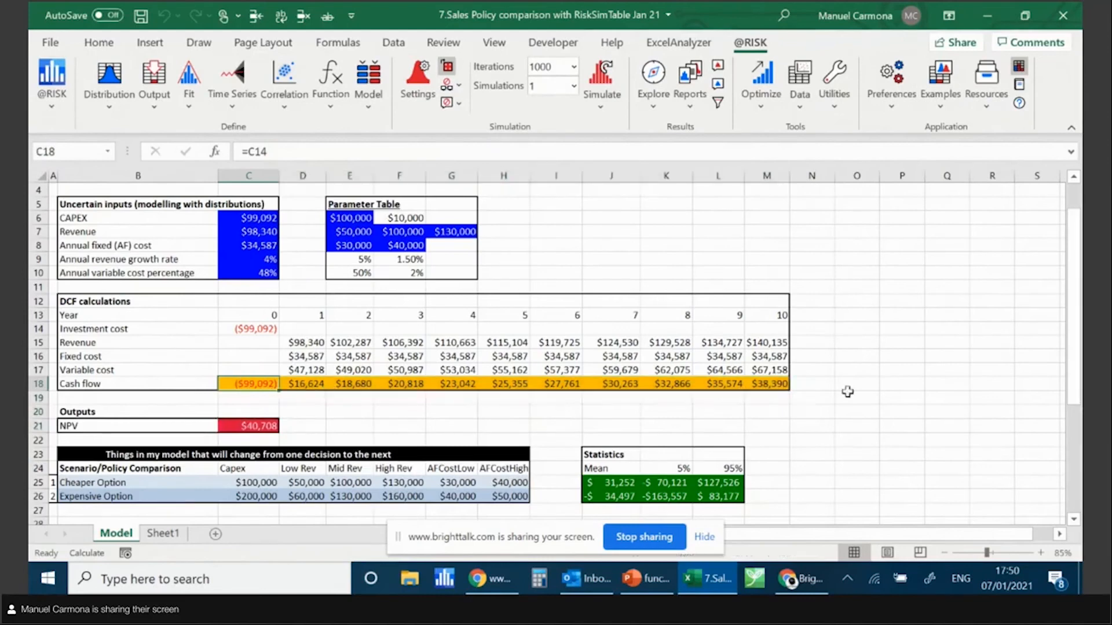
pyautogui.moveTo(258, 384); pyautogui.dragTo(771, 384)
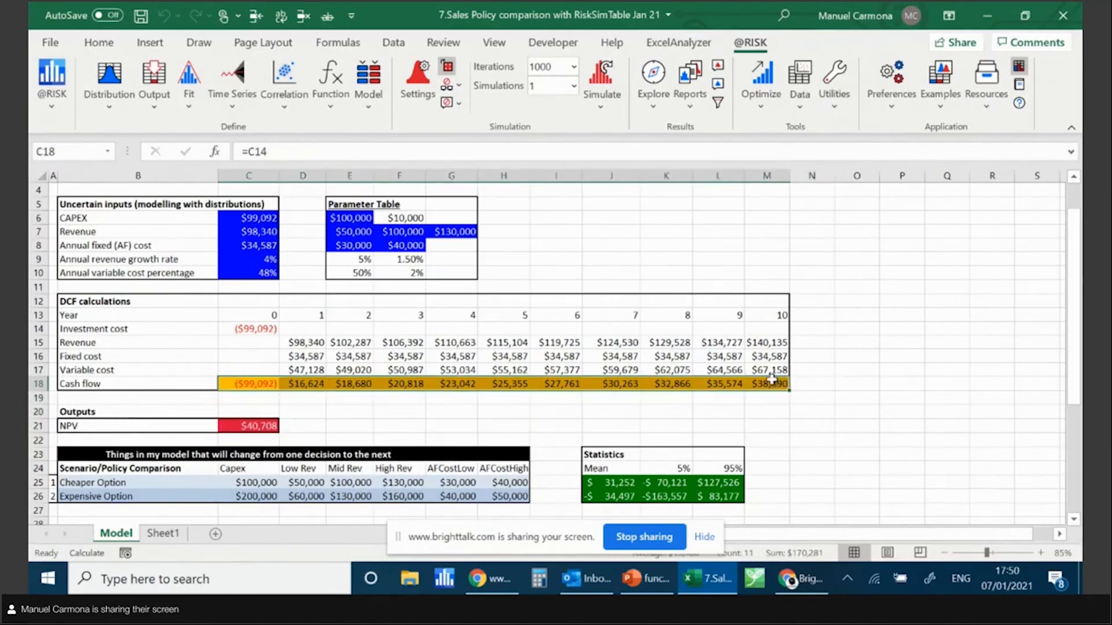
pyautogui.click(155, 78)
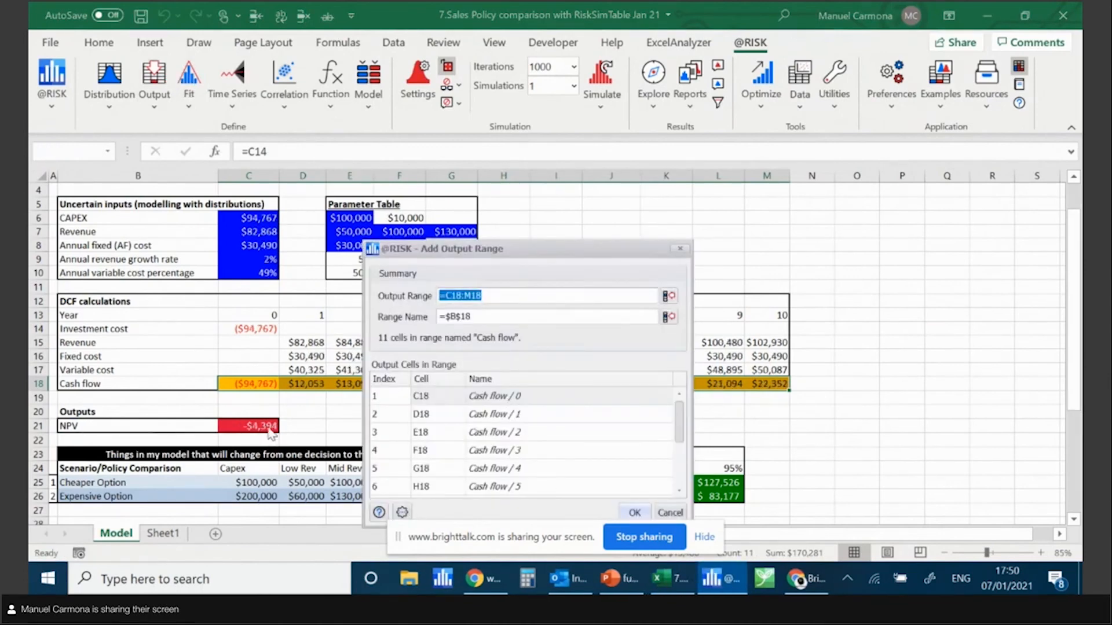
pyautogui.click(632, 515)
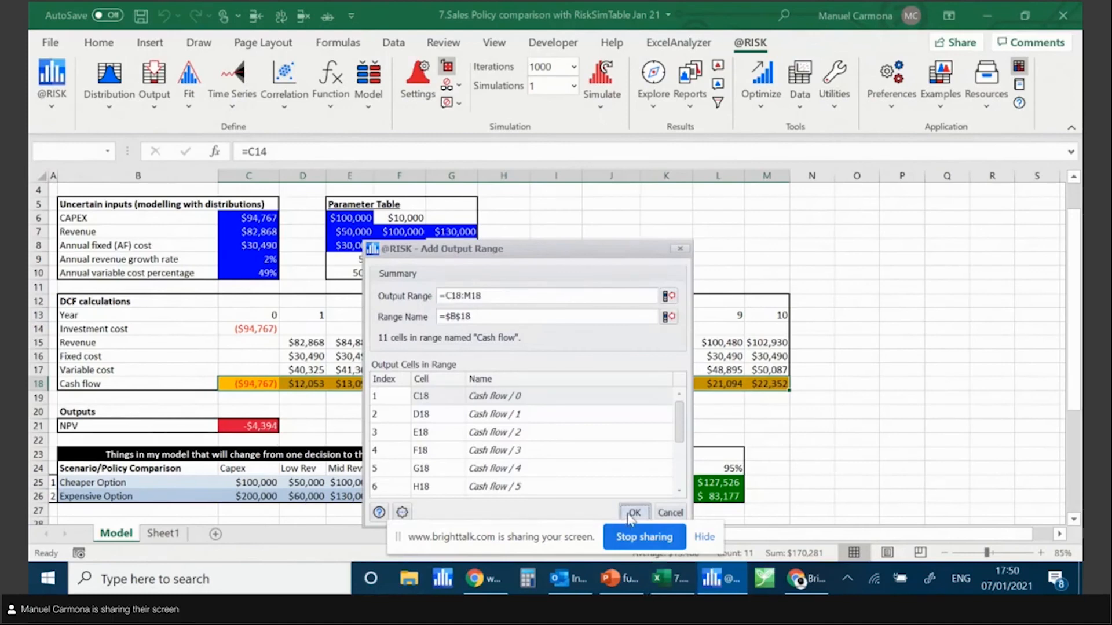
# Run the simulation and show a Summary Trend graph of the cash flow output range
pyautogui.click(599, 86)
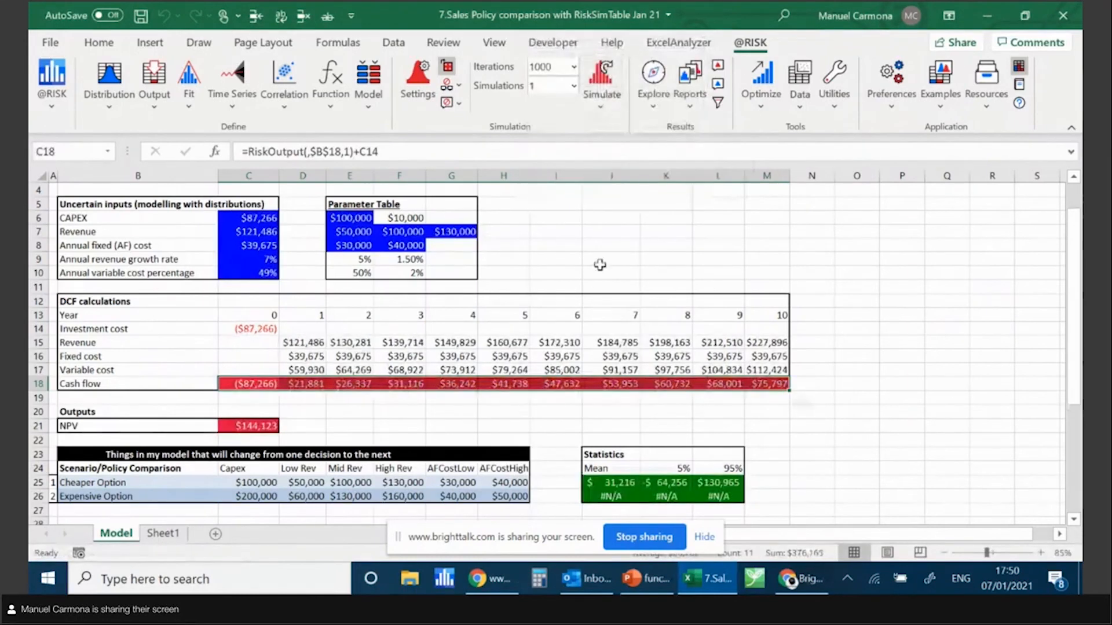
pyautogui.click(654, 109)
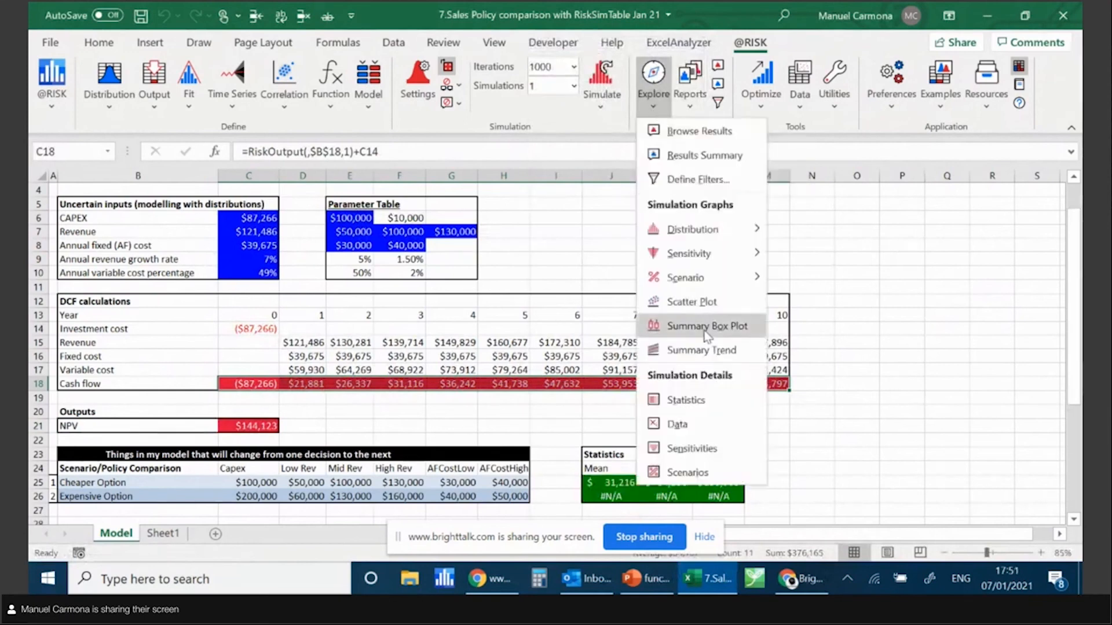
pyautogui.click(701, 350)
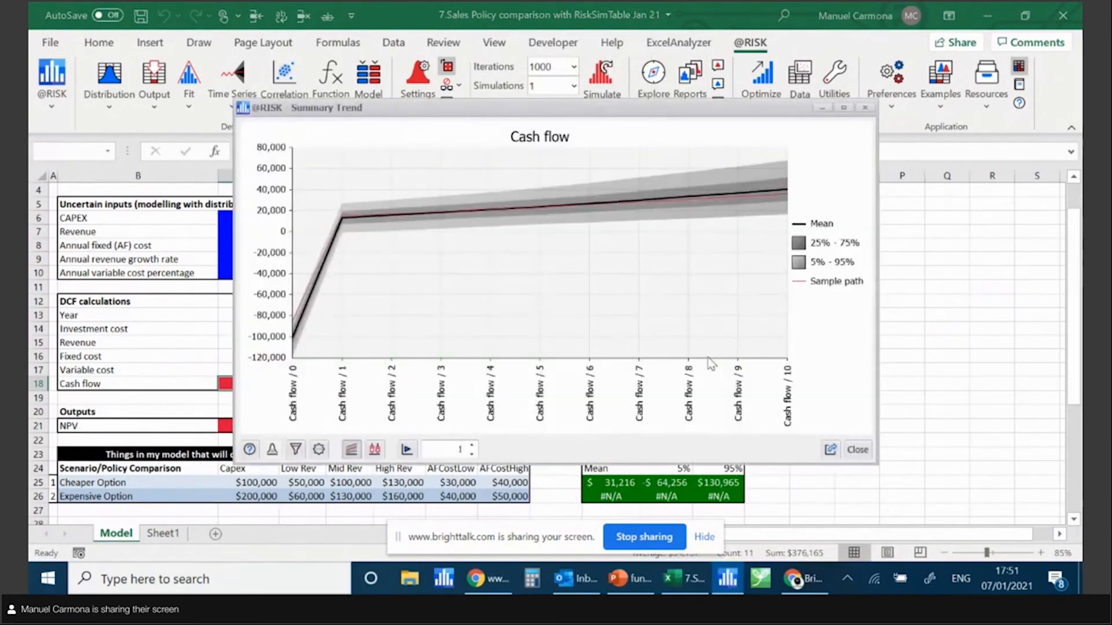